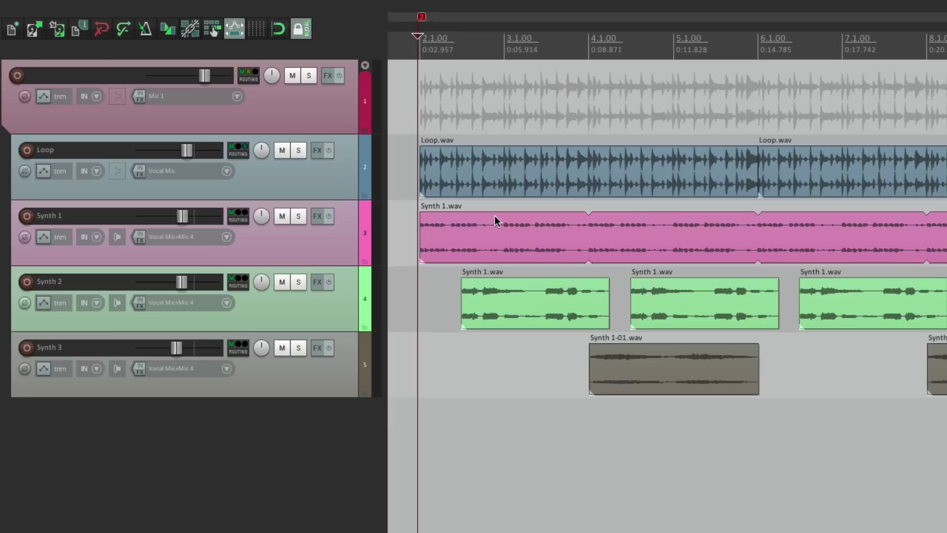
Step: Listen to the project, then add Cockos ReaEQ to the folder track
key("space")
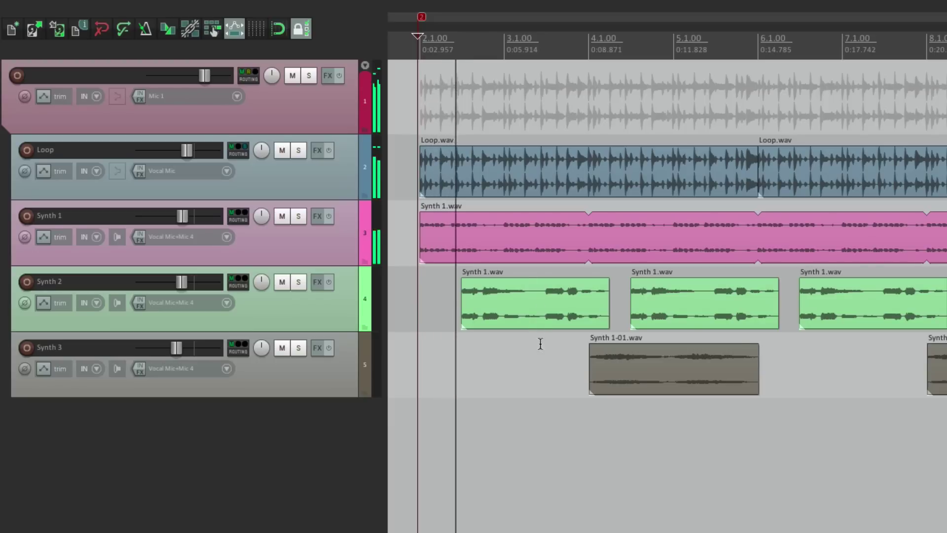
key("space")
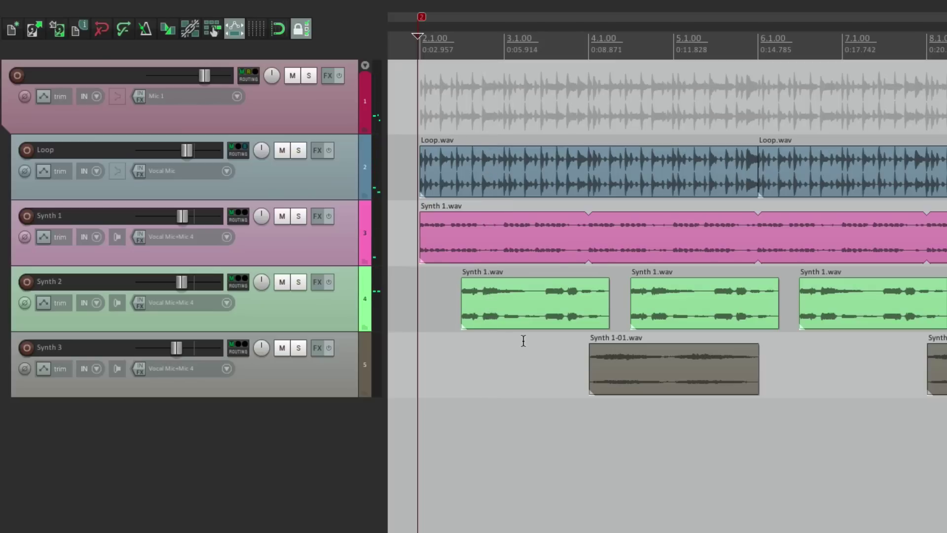
left_click(327, 78)
left_click(138, 223)
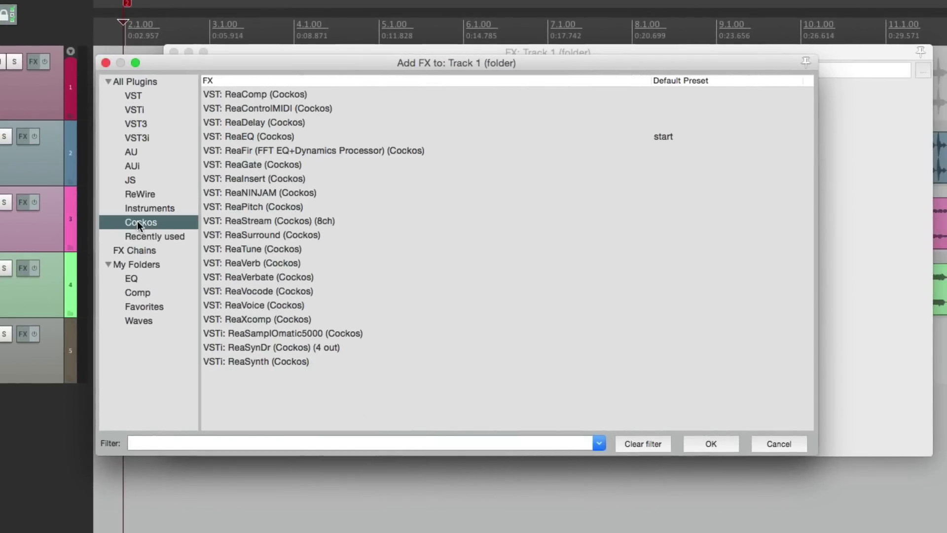
double_click(263, 137)
Step: Make band 1 an enabled low-pass at 0.43 octaves with cutoff around 2185.8 Hz
left_click(417, 250)
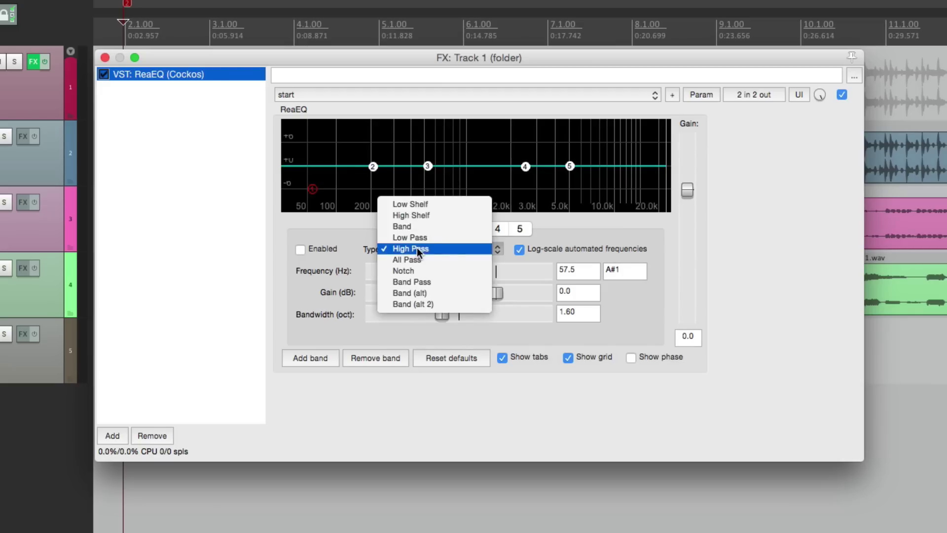
left_click(410, 238)
left_click(299, 250)
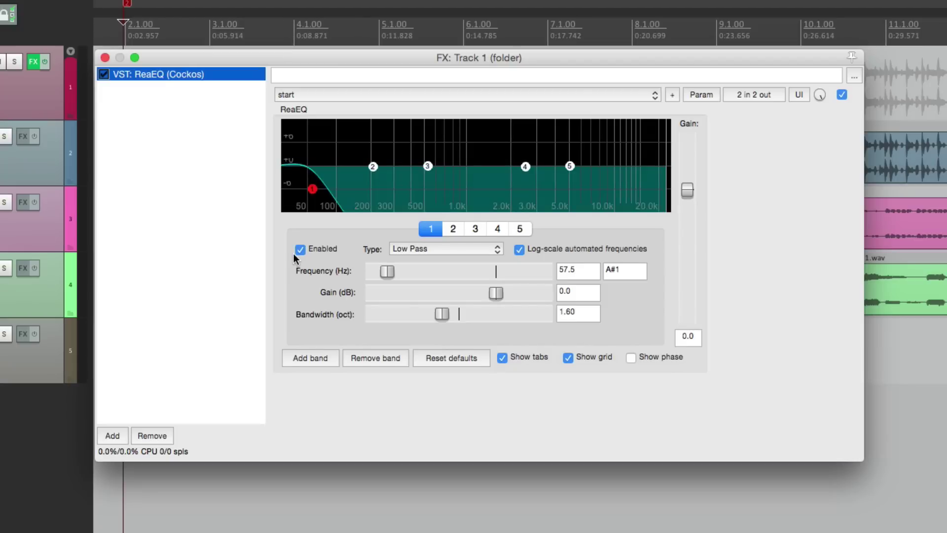
left_click_drag(437, 314, 390, 316)
left_click_drag(391, 271, 465, 280)
key("space")
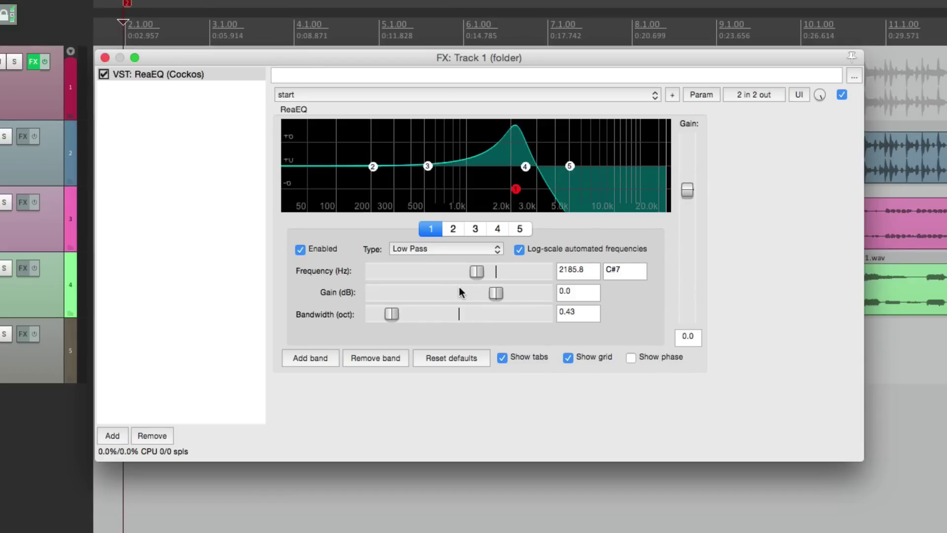
Step: Modulate the low-pass frequency with the track's audio on channels 1+2
left_click(686, 97)
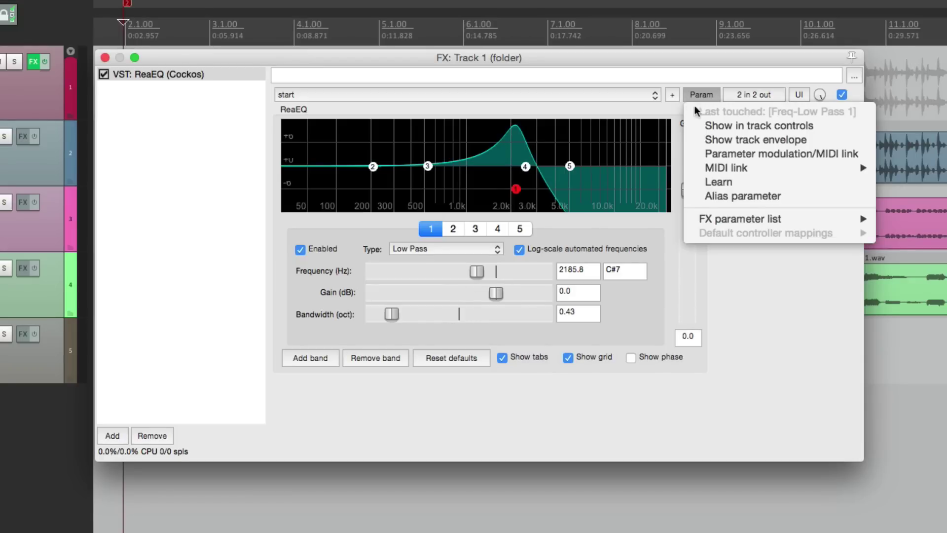
left_click(701, 150)
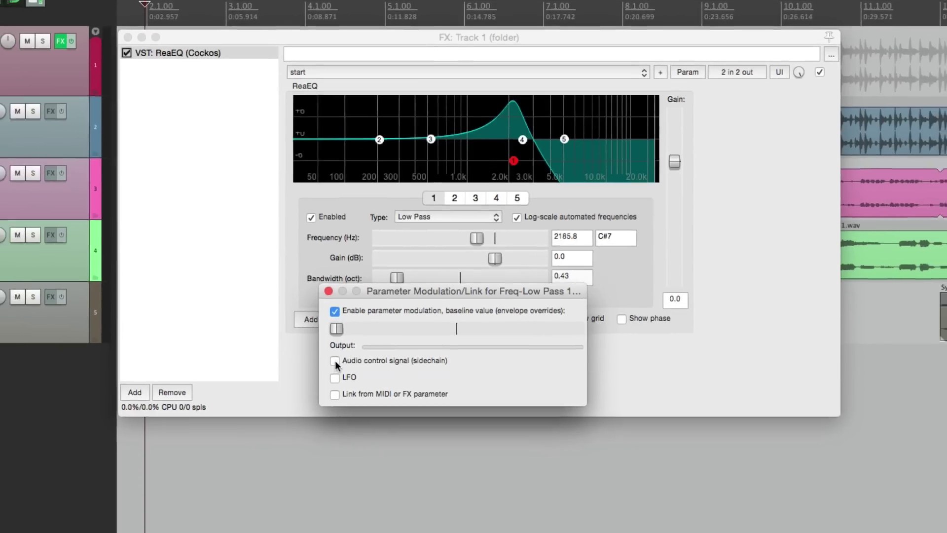
left_click(325, 403)
left_click(360, 431)
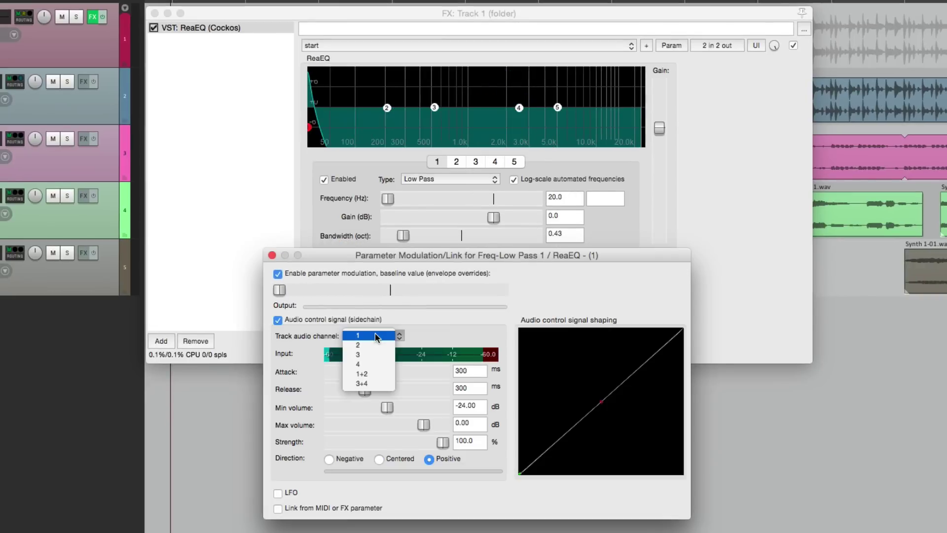
left_click(387, 373)
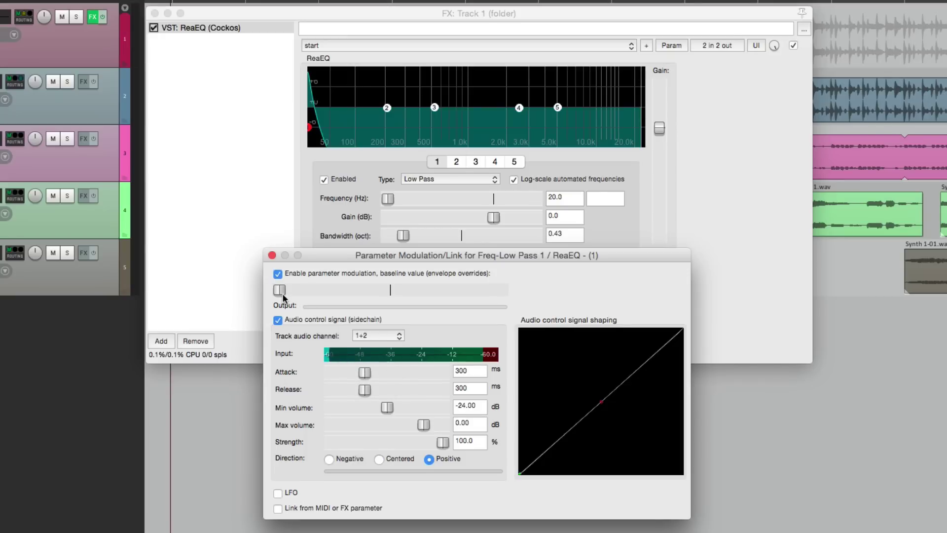
Step: Set the modulation baseline near 703 Hz and the minimum volume to -45.53 dB
left_click_drag(279, 290, 373, 290)
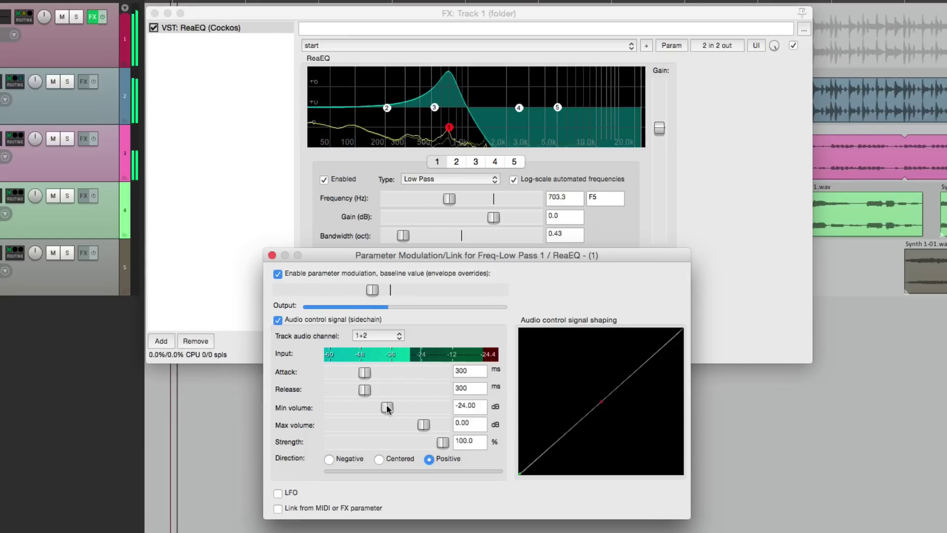
left_click_drag(387, 408, 354, 408)
left_click_drag(372, 290, 349, 292)
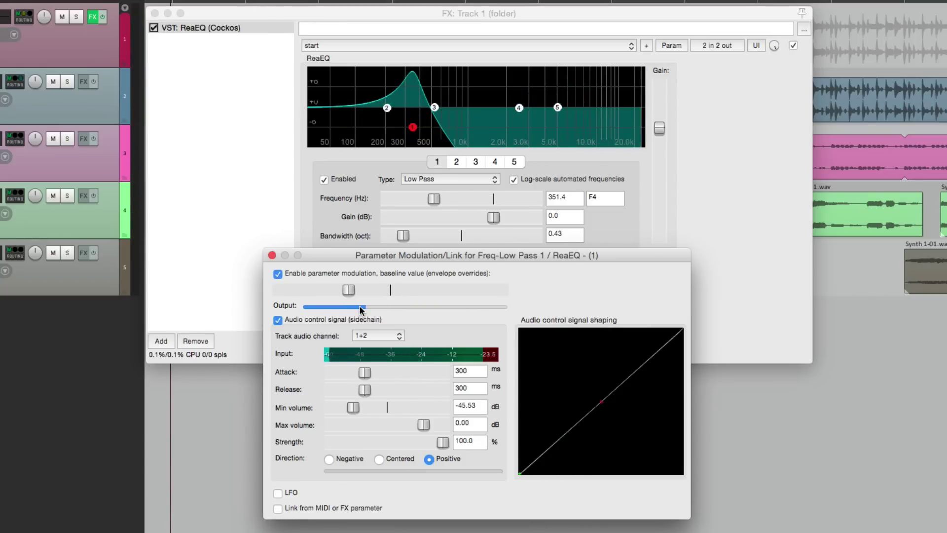
Step: Replace the audio modulation with a 1 Hz sine LFO at 48.6% strength, adjusting the baseline
left_click(279, 322)
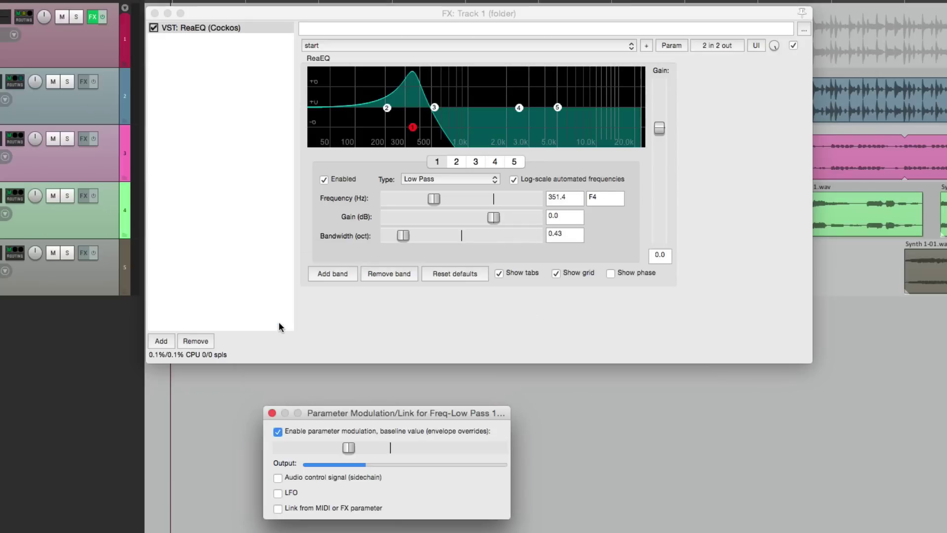
left_click_drag(345, 355, 395, 292)
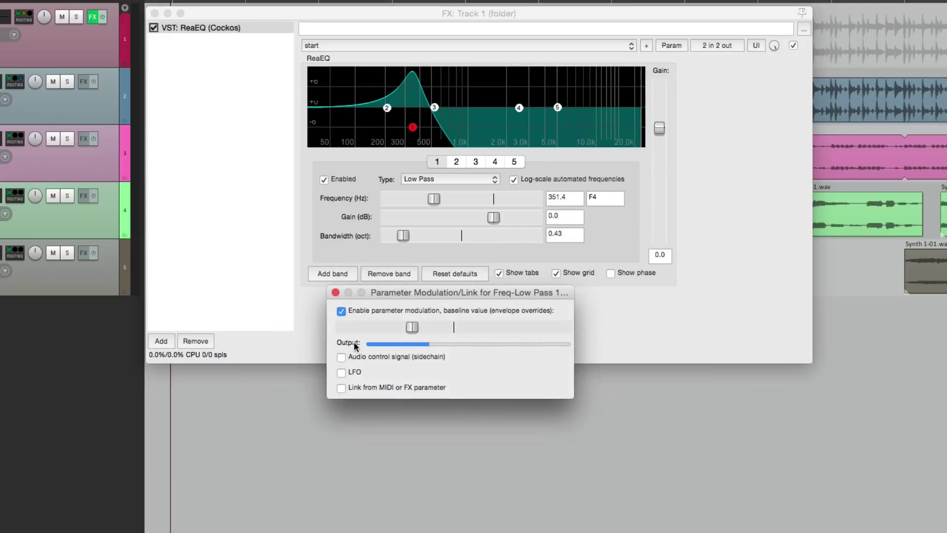
left_click(342, 371)
left_click_drag(431, 165, 419, 297)
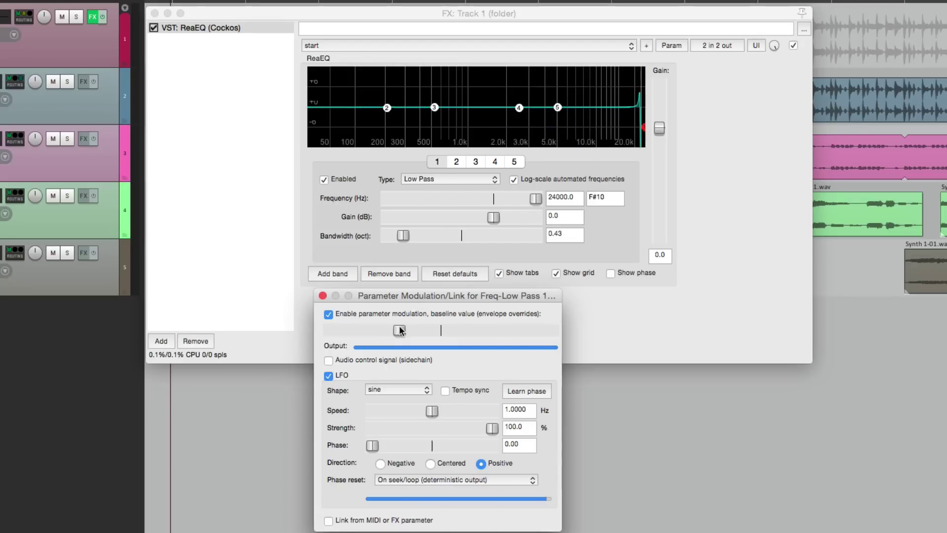
left_click_drag(400, 331, 363, 331)
left_click_drag(493, 428, 430, 429)
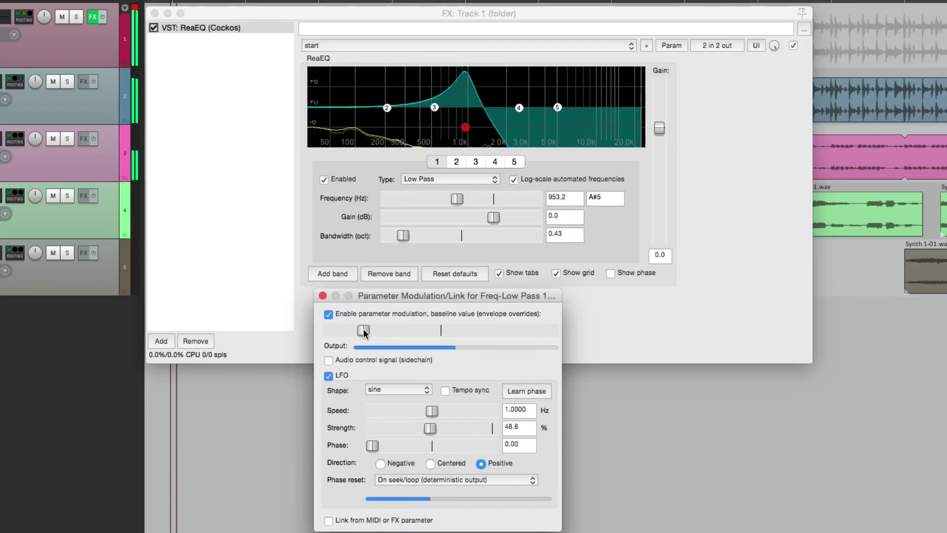
left_click_drag(363, 330, 387, 328)
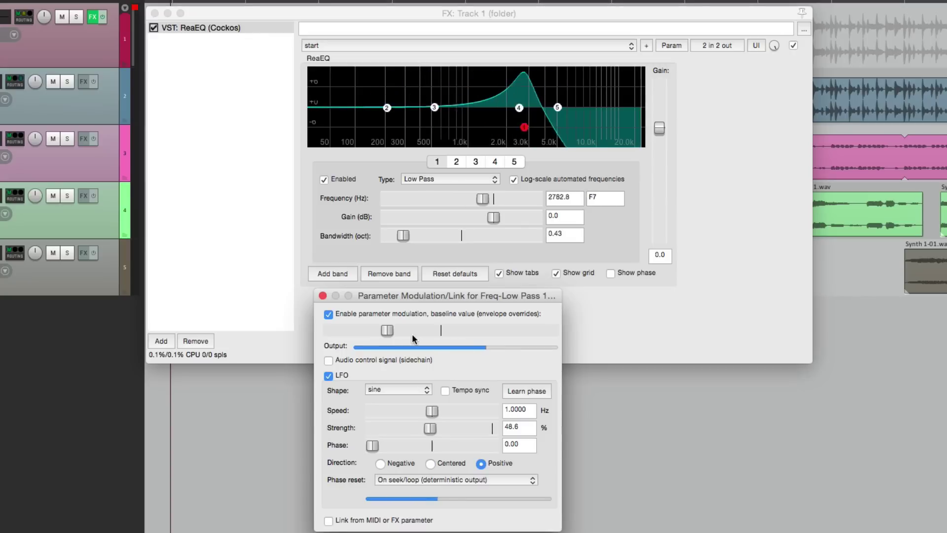
Step: Turn off the LFO and link the cutoff to MIDI CC 01 Mod Wheel MSB
left_click(328, 376)
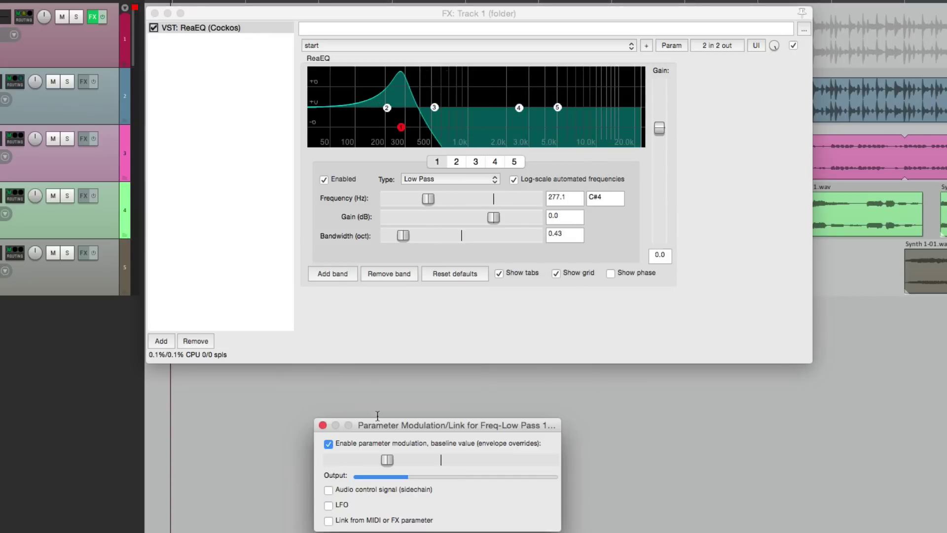
left_click_drag(379, 421, 391, 275)
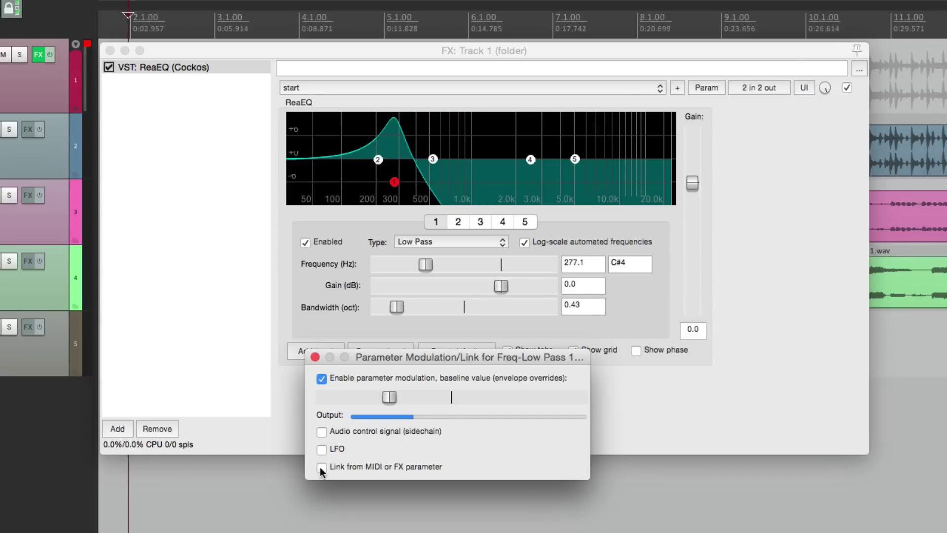
left_click(321, 466)
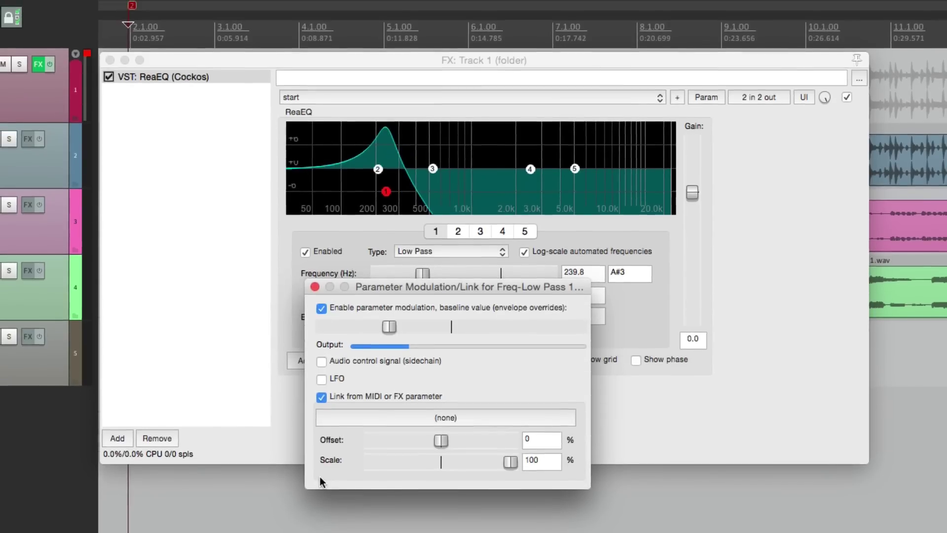
left_click(405, 418)
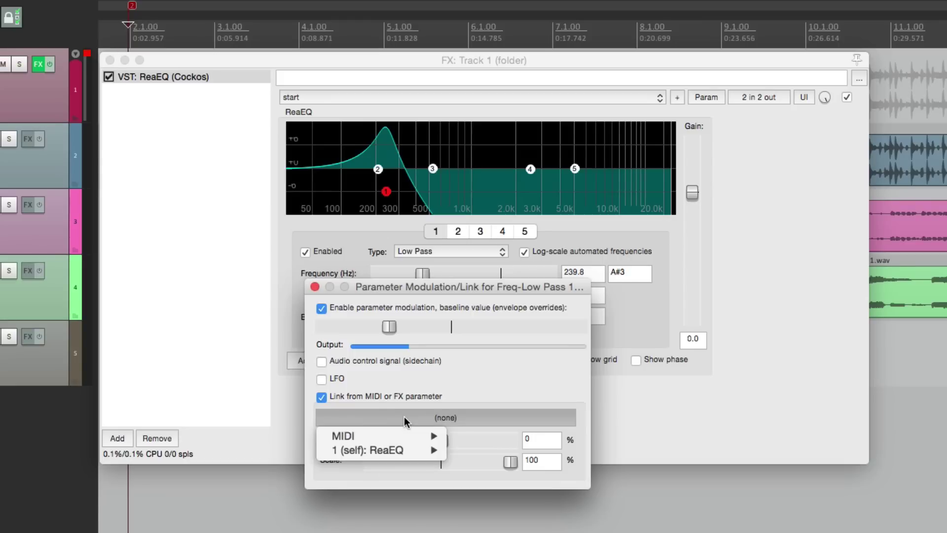
mouse_move(402, 436)
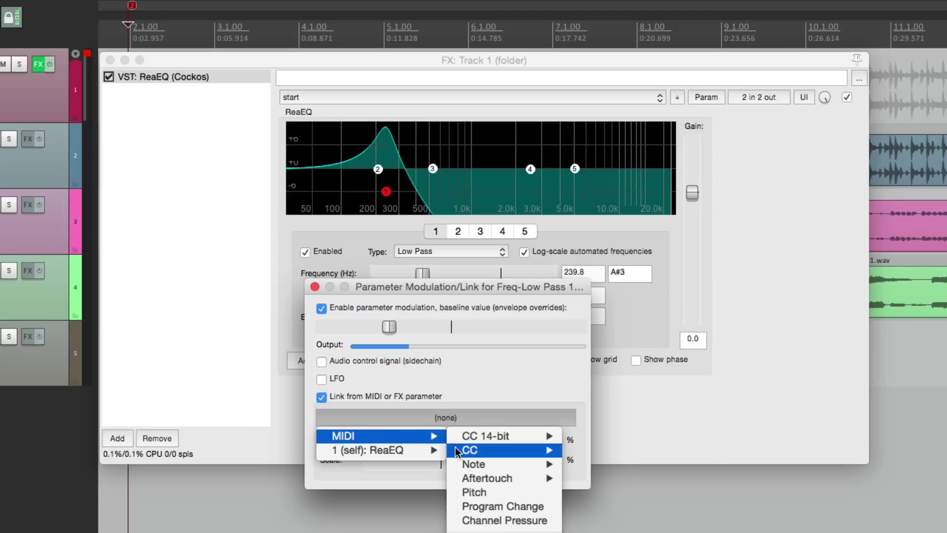
mouse_move(456, 451)
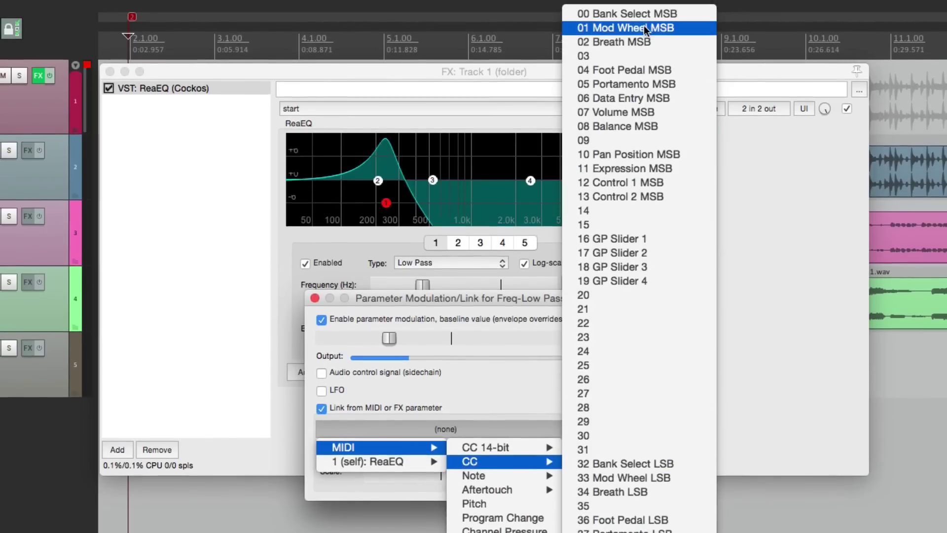
left_click(644, 29)
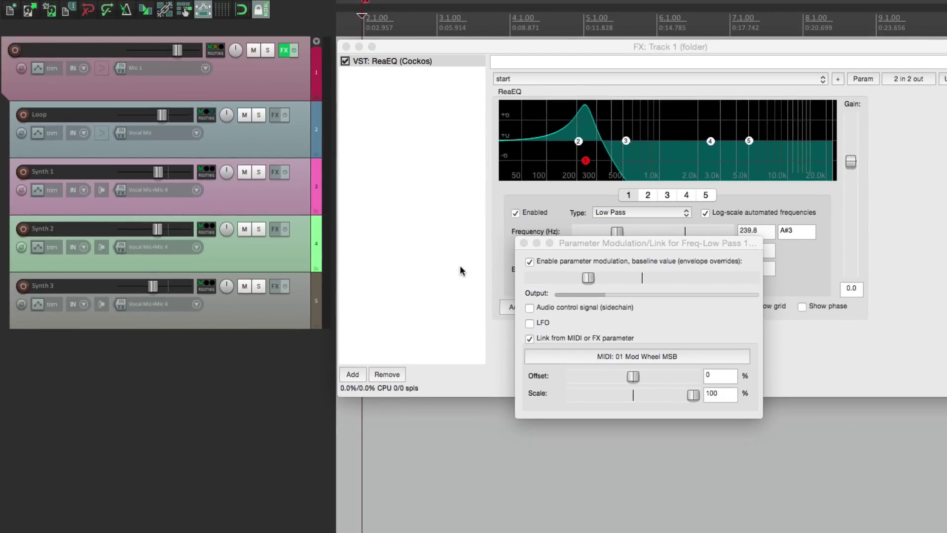
Step: Add a new track named 'MIDI Control' below Synth 3
double_click(262, 368)
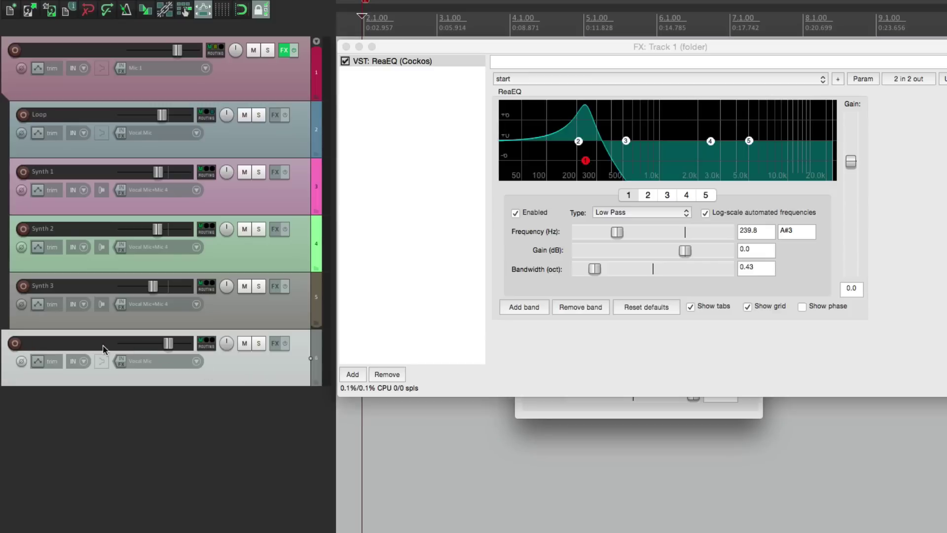
double_click(85, 346)
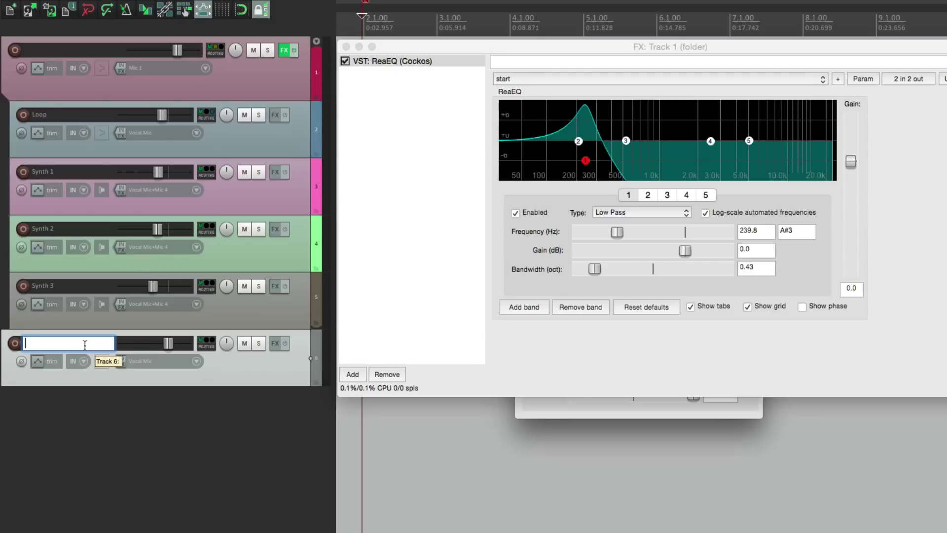
type("MIDI Control")
key("Return")
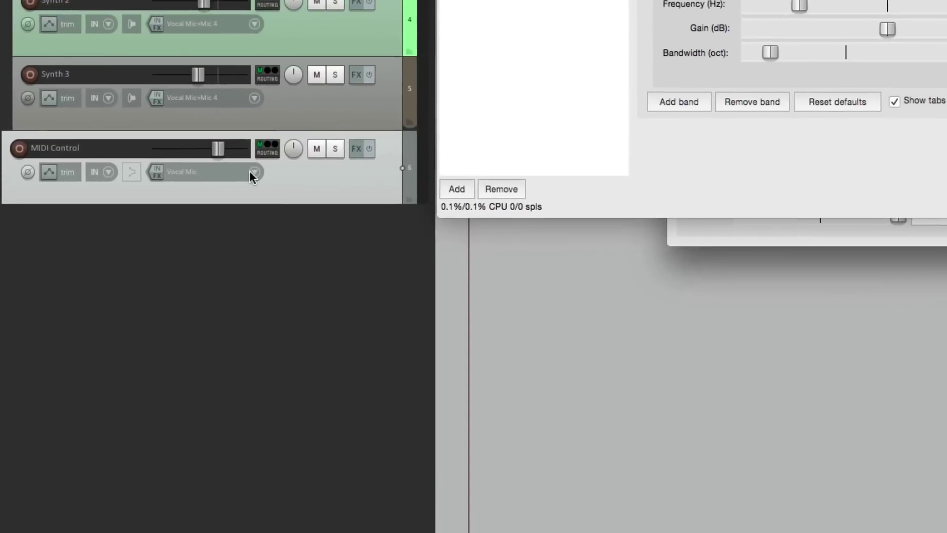
Step: Give it M-Audio USB Axiom all-channel input, arm it, and turn record monitoring off
left_click(196, 376)
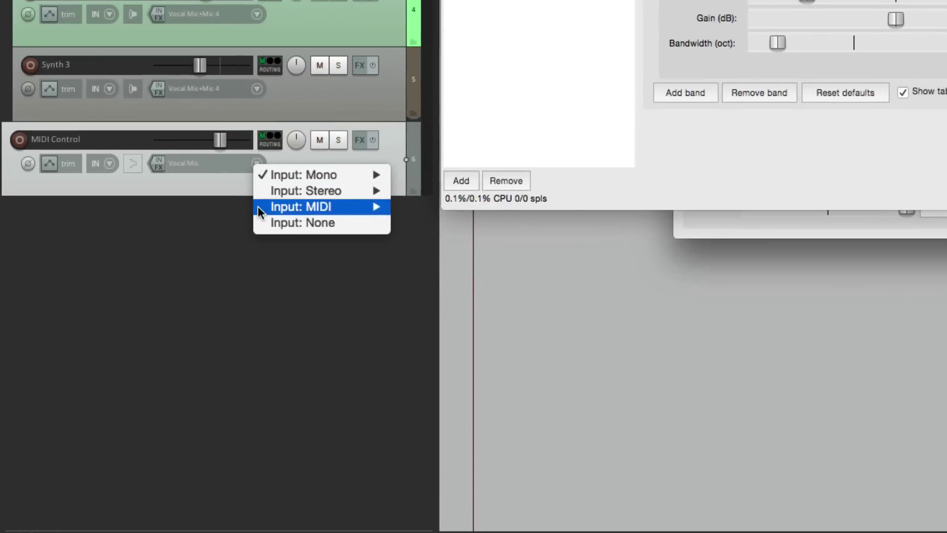
mouse_move(197, 411)
mouse_move(432, 201)
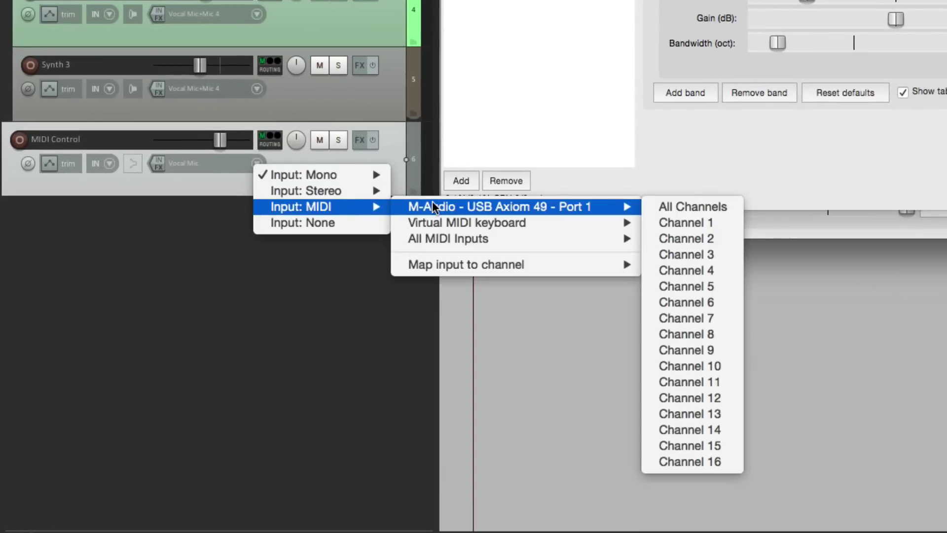
left_click(690, 206)
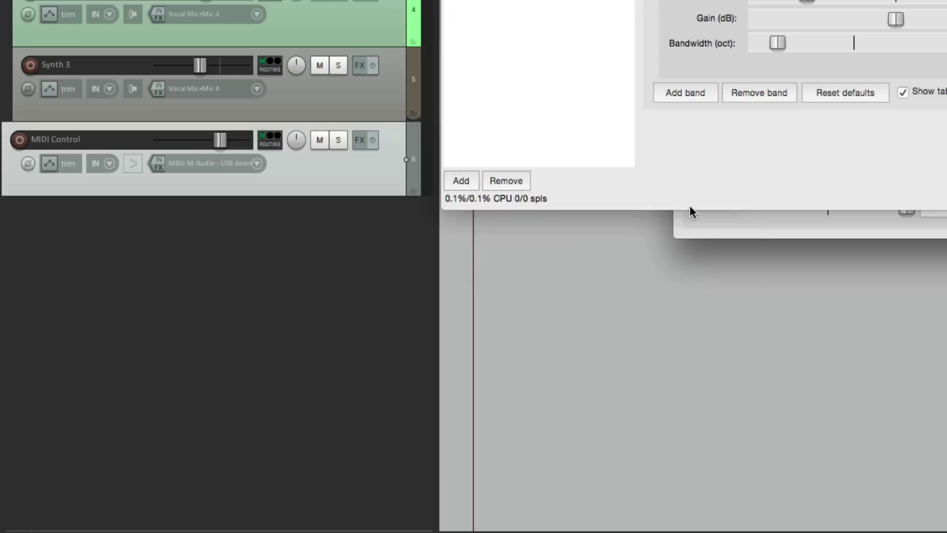
left_click(18, 140)
left_click(131, 165)
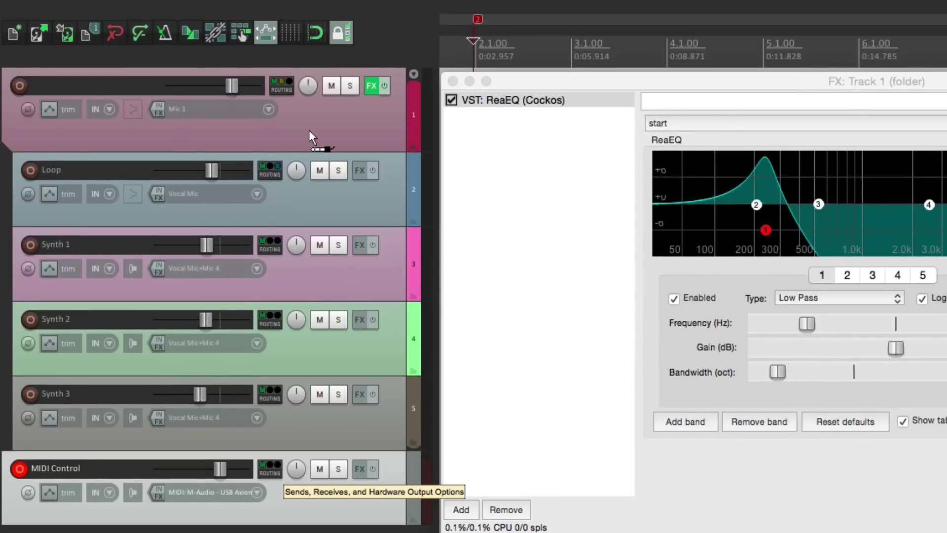
Step: Send MIDI Control to the folder track as MIDI only: audio None, MIDI all channels
left_click_drag(331, 126, 331, 127)
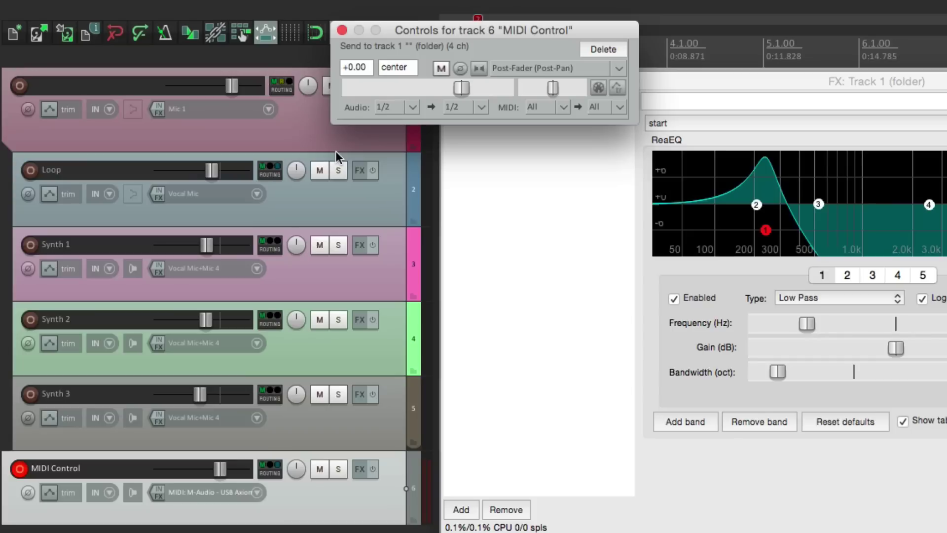
left_click(412, 107)
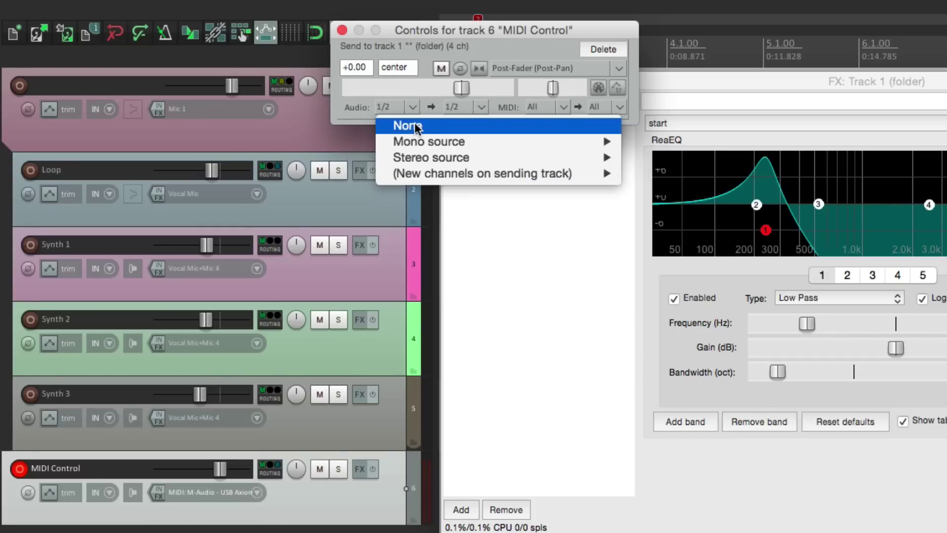
left_click(417, 126)
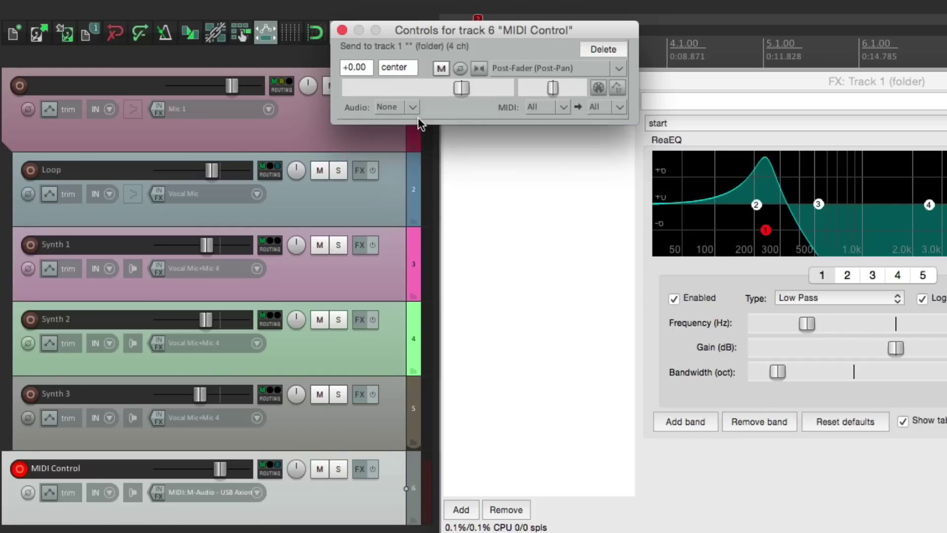
left_click(564, 107)
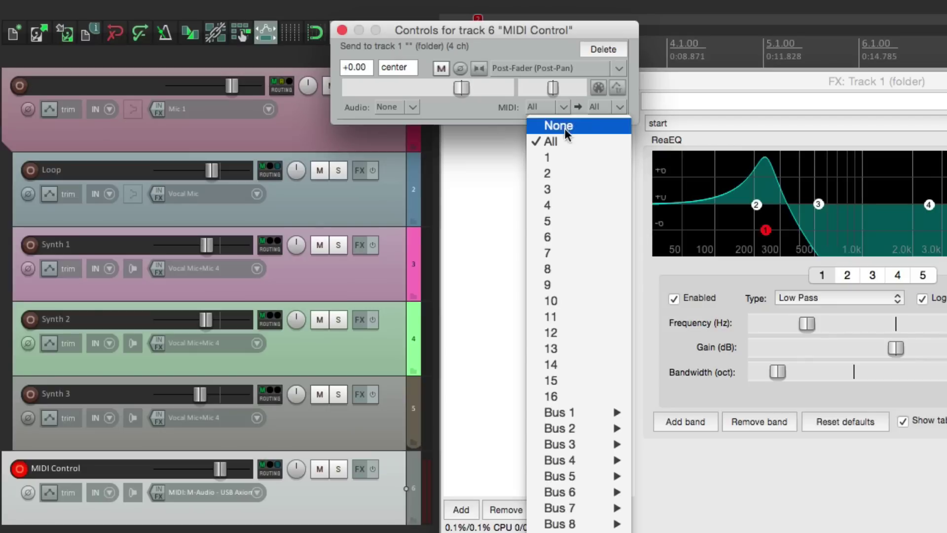
left_click(561, 56)
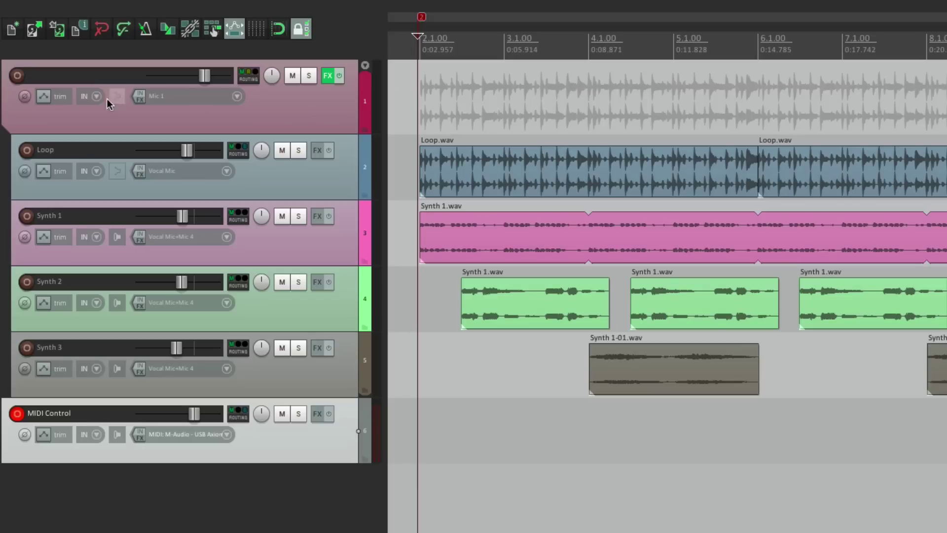
Step: Show and arm the Freq-Low Pass 1 envelope and draw a sweeping curve into it
left_click(40, 98)
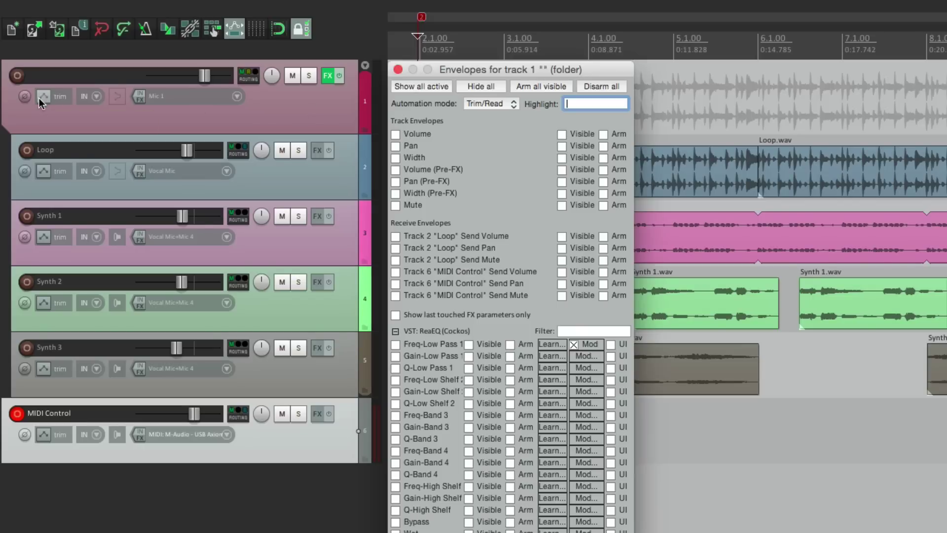
left_click(395, 343)
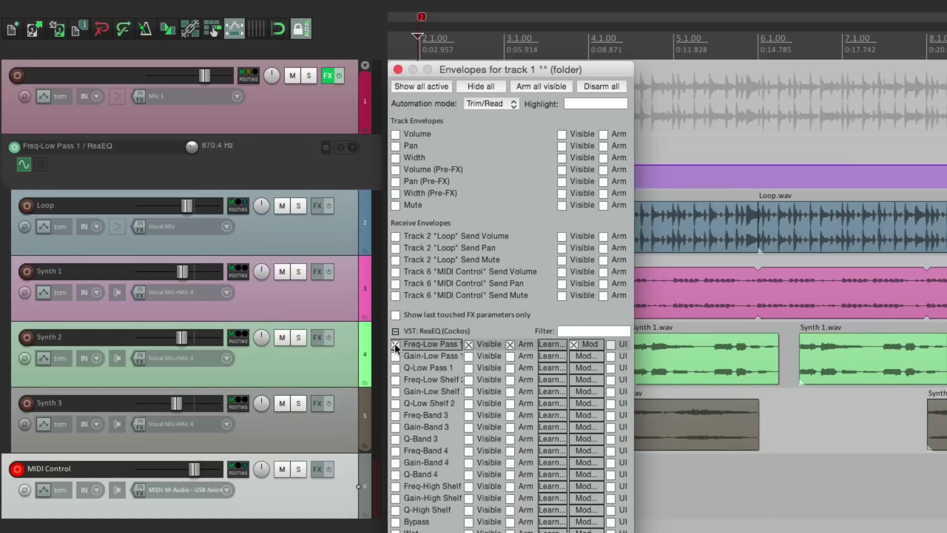
left_click(397, 69)
mouse_move(417, 155)
left_mouse_down()
mouse_move(453, 165)
mouse_move(523, 156)
mouse_move(540, 165)
left_mouse_up()
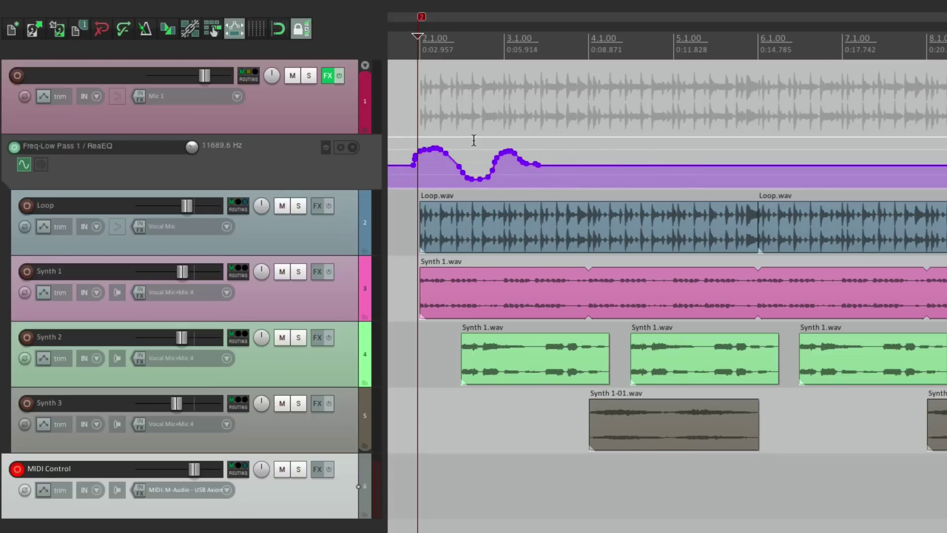
Step: Reopen the folder track's ReaEQ and play back to hear the automation
left_click(328, 75)
key("space")
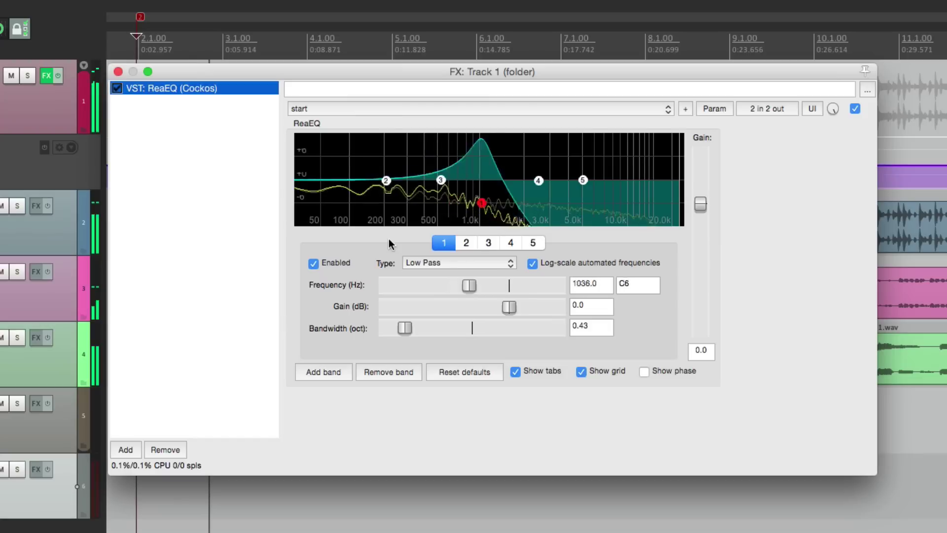
key("space")
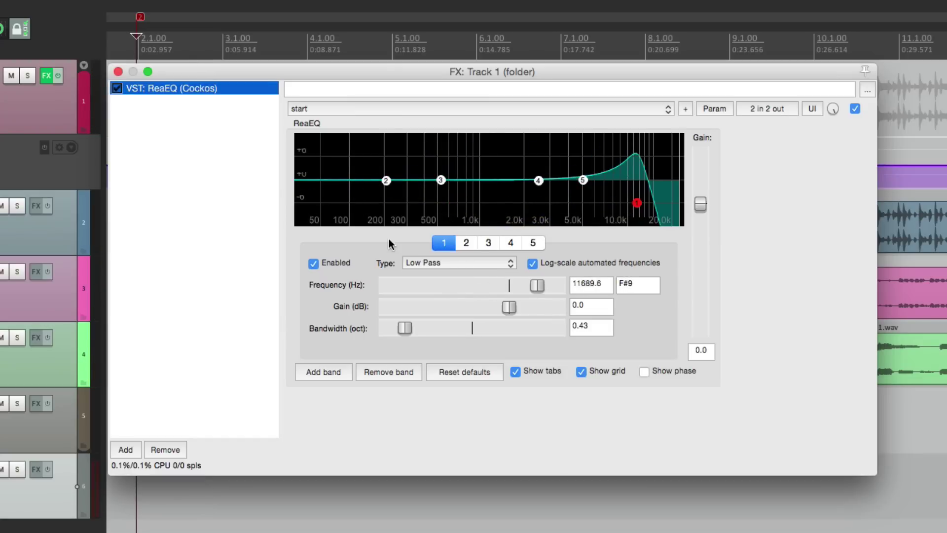
Step: Open the low-pass frequency's modulation settings, move the EQ window right, and set the edit position
left_click(713, 105)
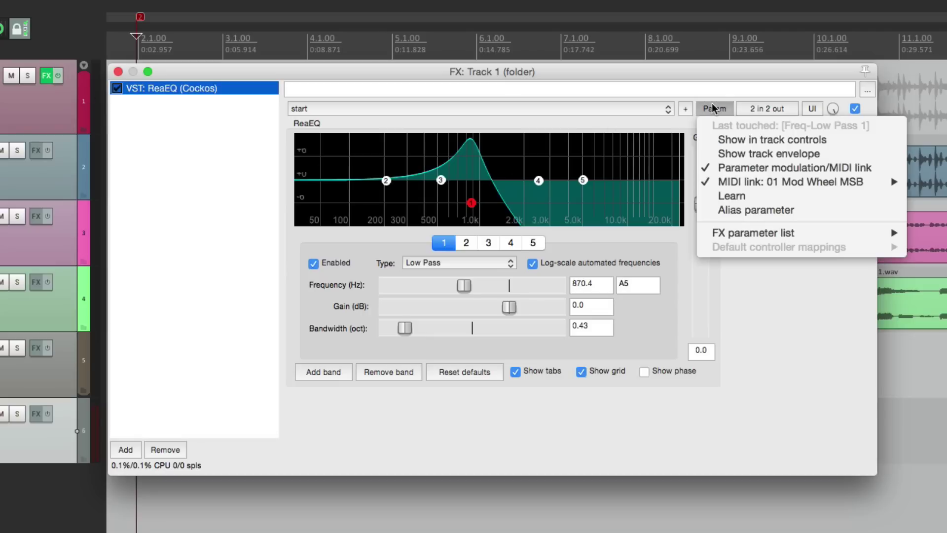
left_click(715, 167)
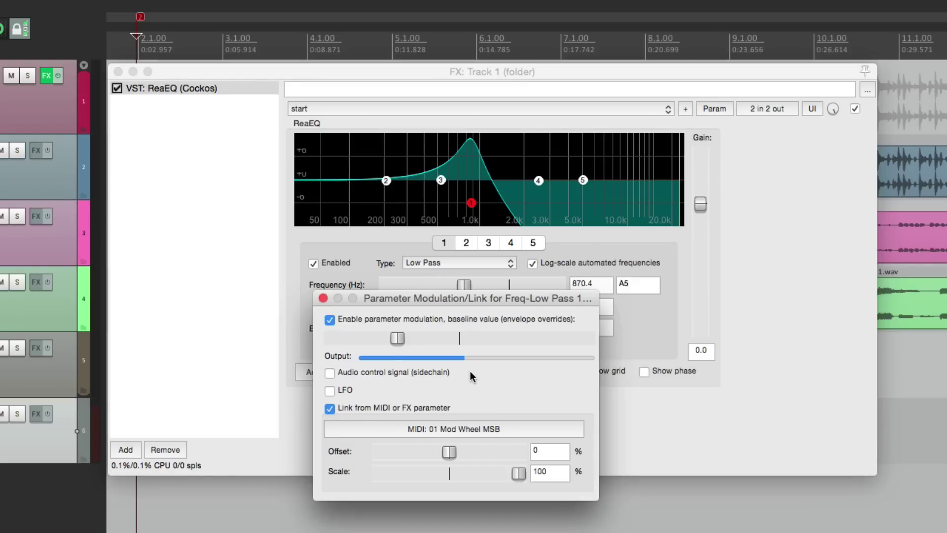
left_click(318, 78)
left_click_drag(354, 71, 381, 72)
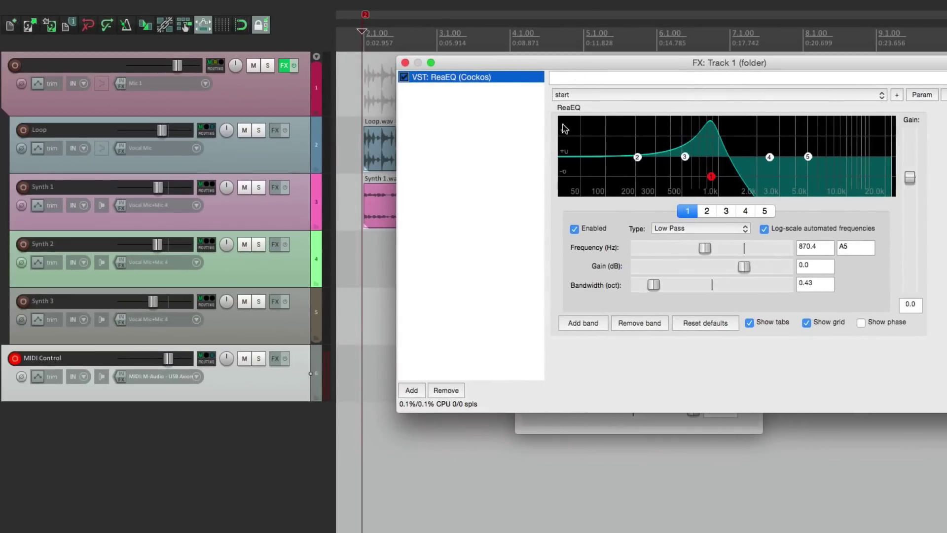
left_click(359, 383)
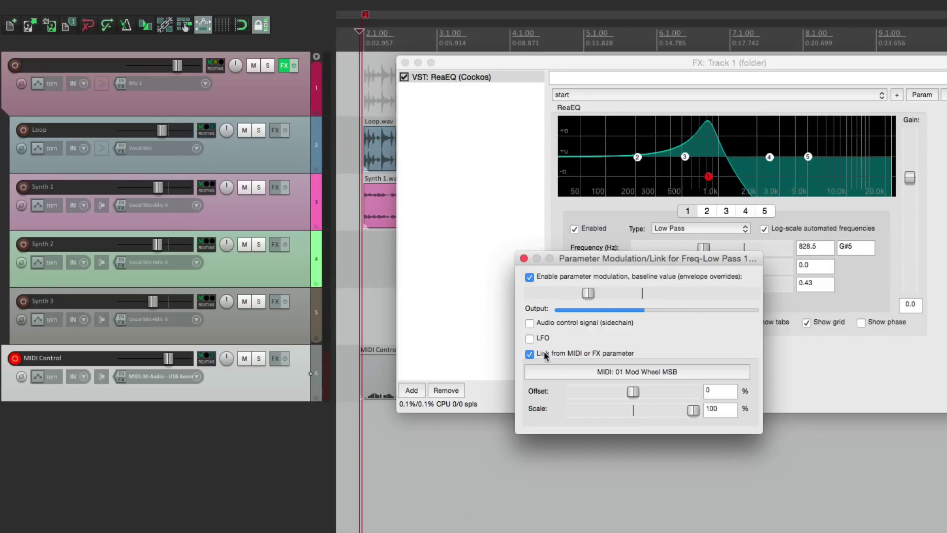
Step: Open the MIDI Control item and show its 01 Mod Wheel MSB controller lane
double_click(386, 378)
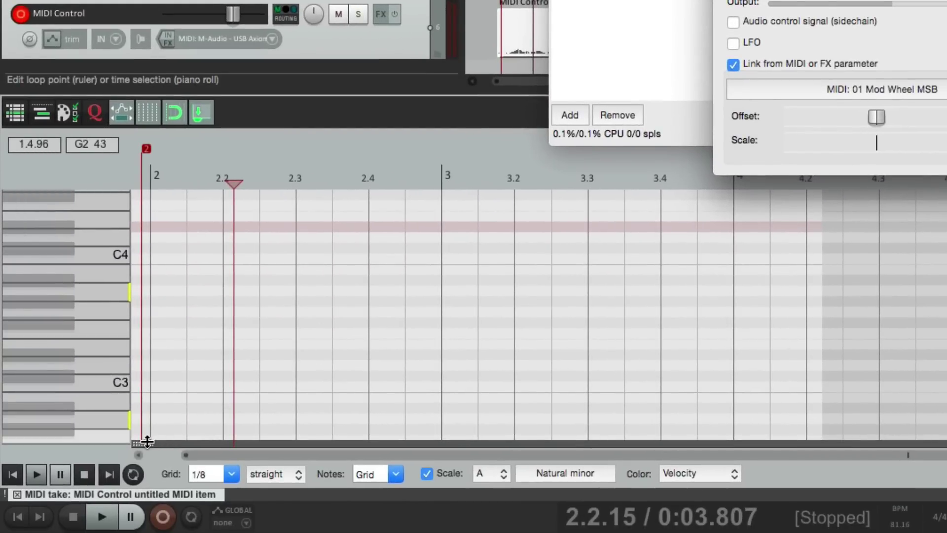
left_click_drag(148, 443, 138, 202)
left_click(69, 440)
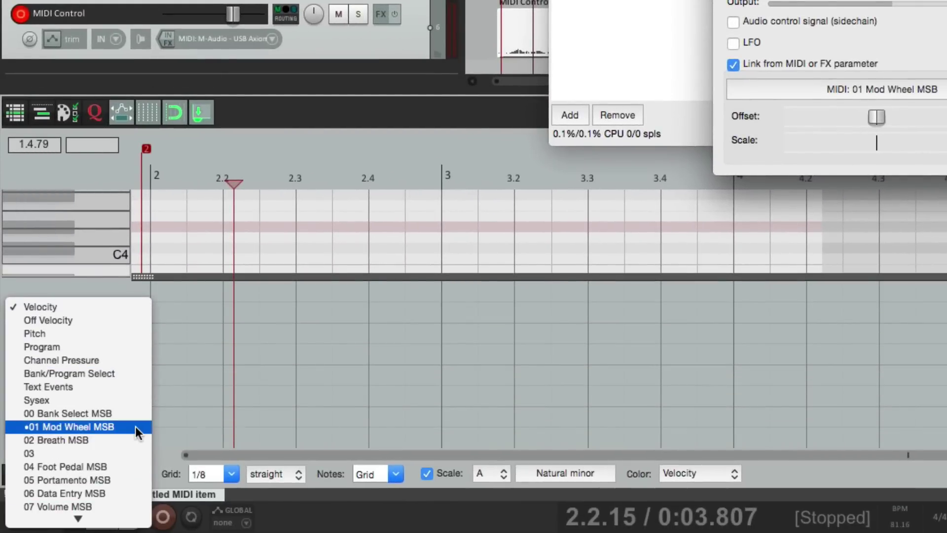
left_click(19, 427)
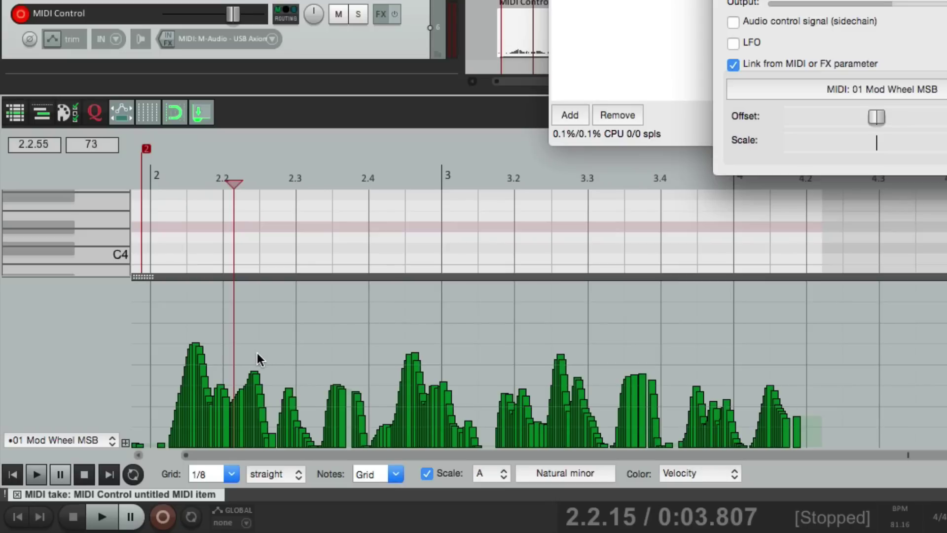
scroll(262, 315, "up", 4)
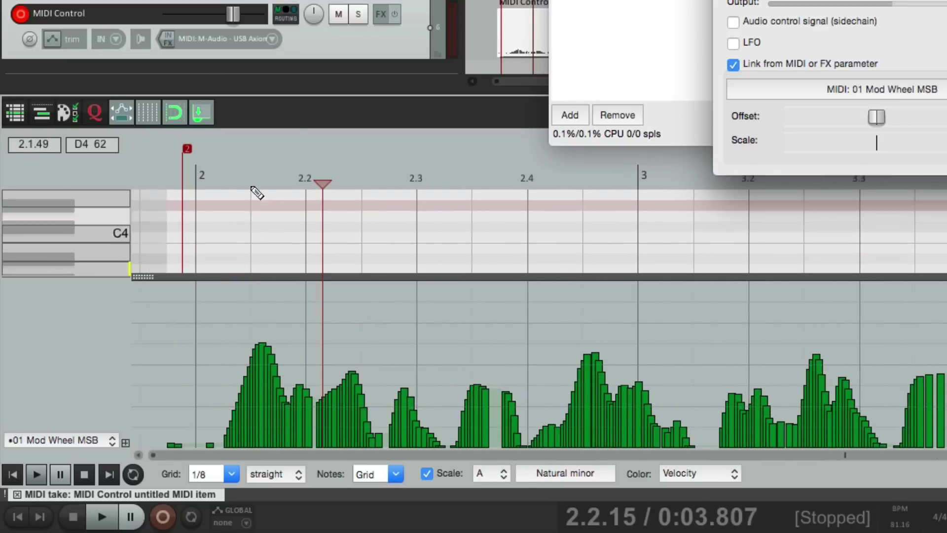
Step: Play from bar 2 to audition, then draw a new mod-wheel curve across the item
left_click(204, 177)
key("space")
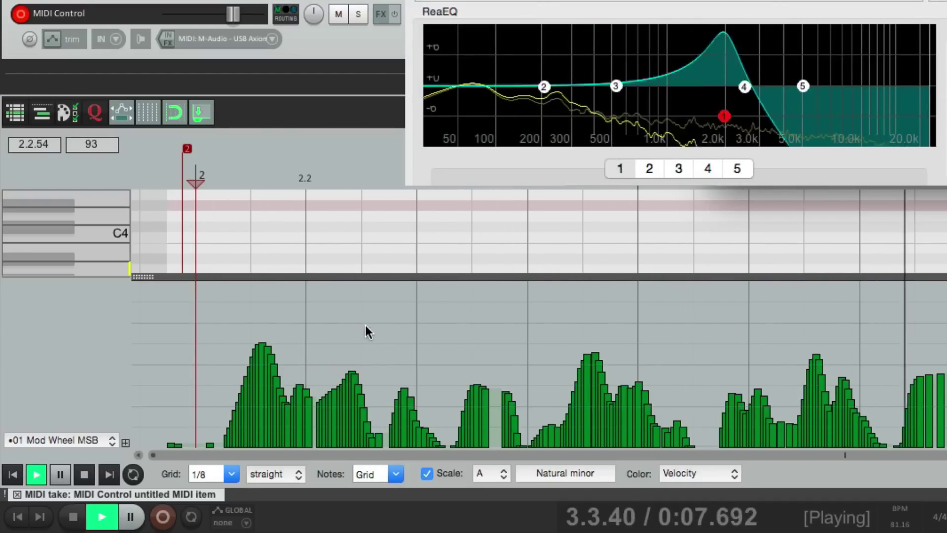
key("super+w")
key("space")
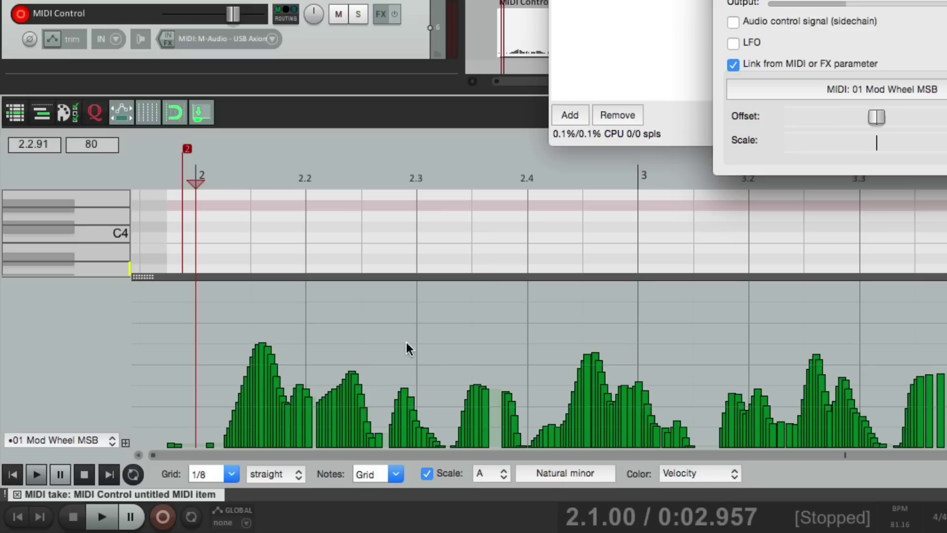
mouse_move(210, 388)
left_mouse_down()
mouse_move(231, 356)
mouse_move(294, 330)
mouse_move(402, 353)
mouse_move(739, 296)
mouse_move(831, 352)
left_mouse_up()
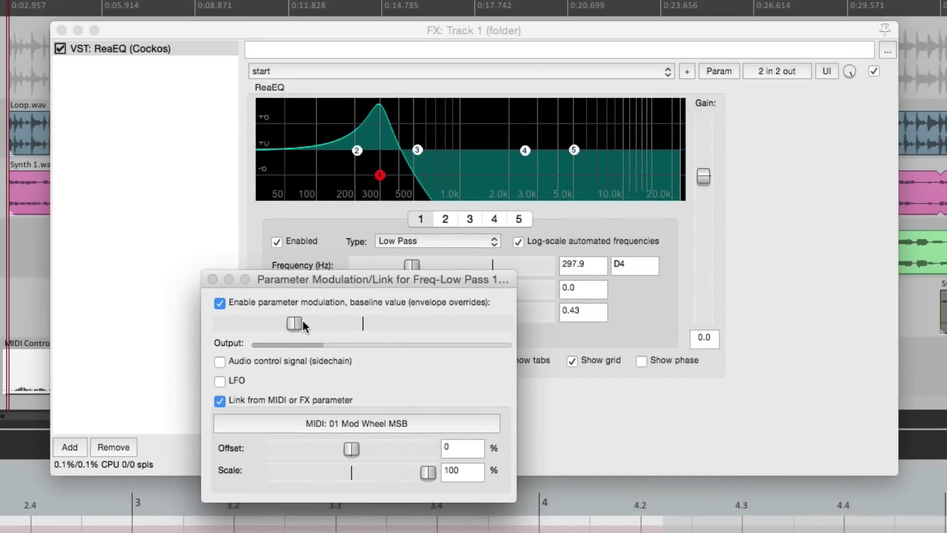
Step: Set the link scale to 100% and drop the baseline, leaving the cutoff at 493.6 Hz
left_click_drag(296, 321, 328, 323)
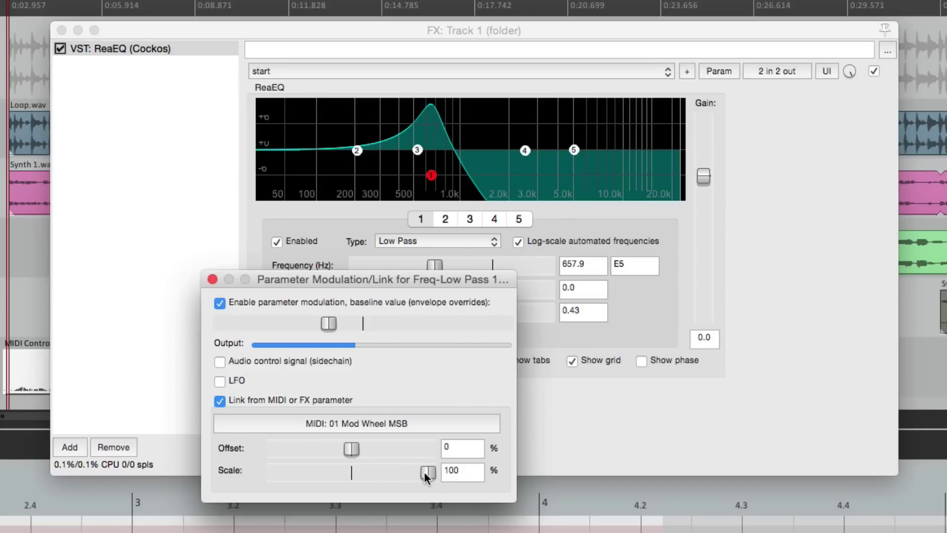
left_click_drag(414, 471, 186, 481)
left_click_drag(328, 324, 342, 327)
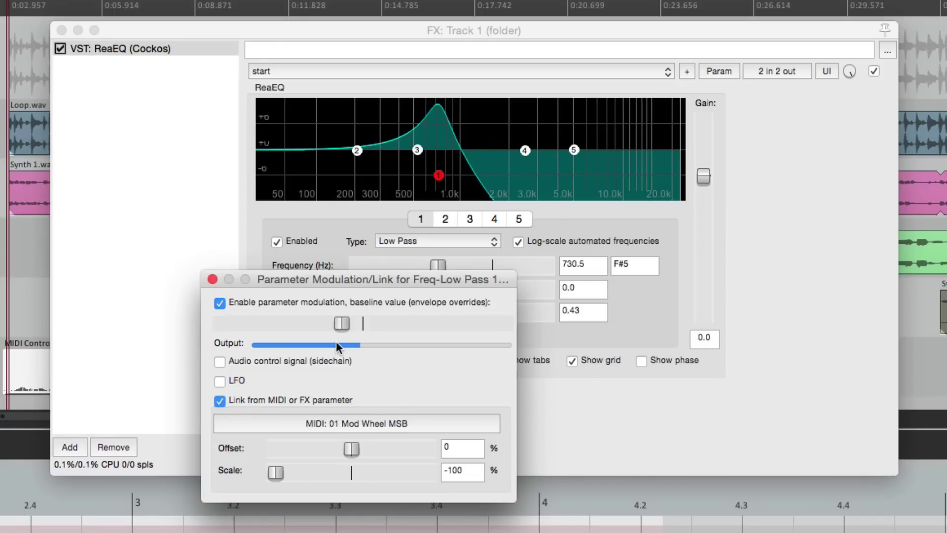
left_click_drag(341, 323, 463, 324)
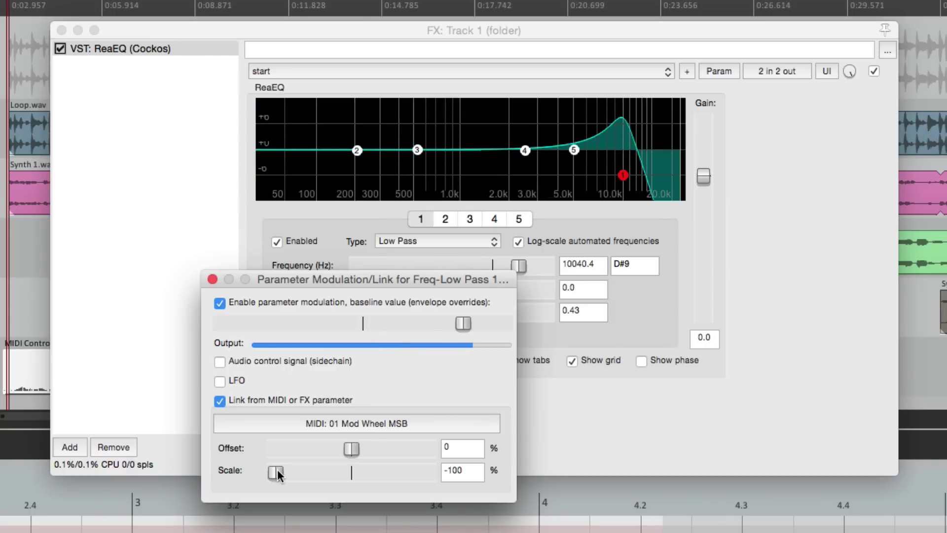
left_click_drag(277, 471, 428, 471)
left_click_drag(463, 323, 259, 345)
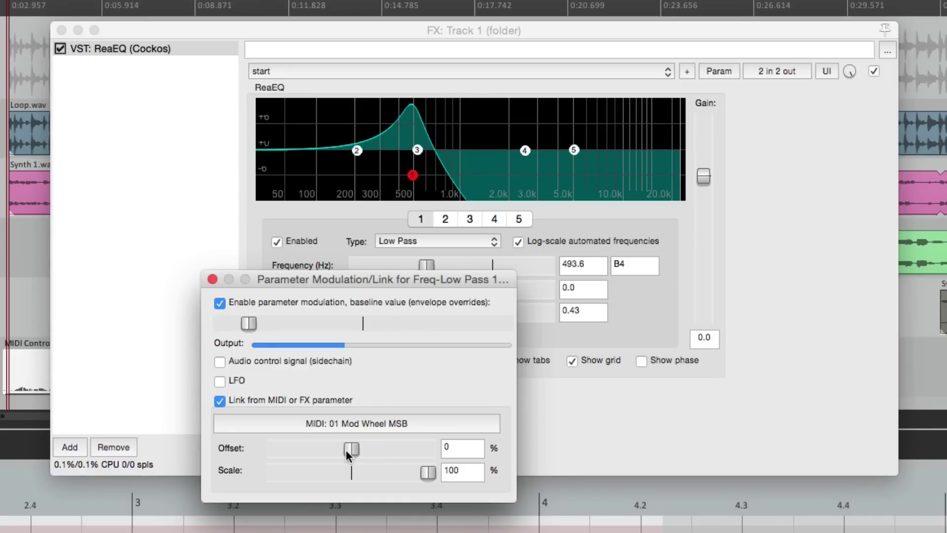
Step: Browse the MIDI CC link sources from the Mod Wheel MSB link button, leaving the Axiom49 picture shown
left_click(342, 423)
mouse_move(335, 444)
mouse_move(380, 460)
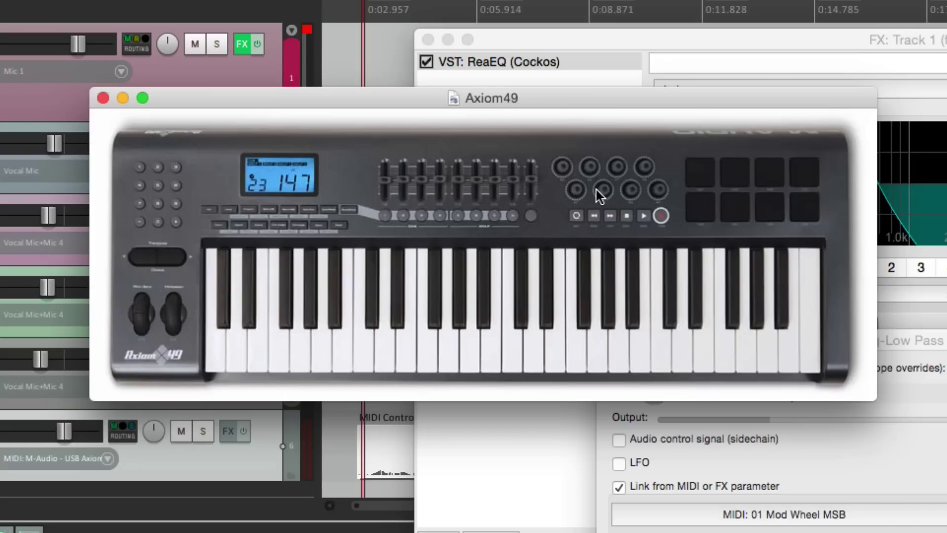
Step: Open the MIDI Control item as an event list and record fader moves as Portamento MSB CCs
left_click(334, 442)
left_click(387, 444)
double_click(382, 451)
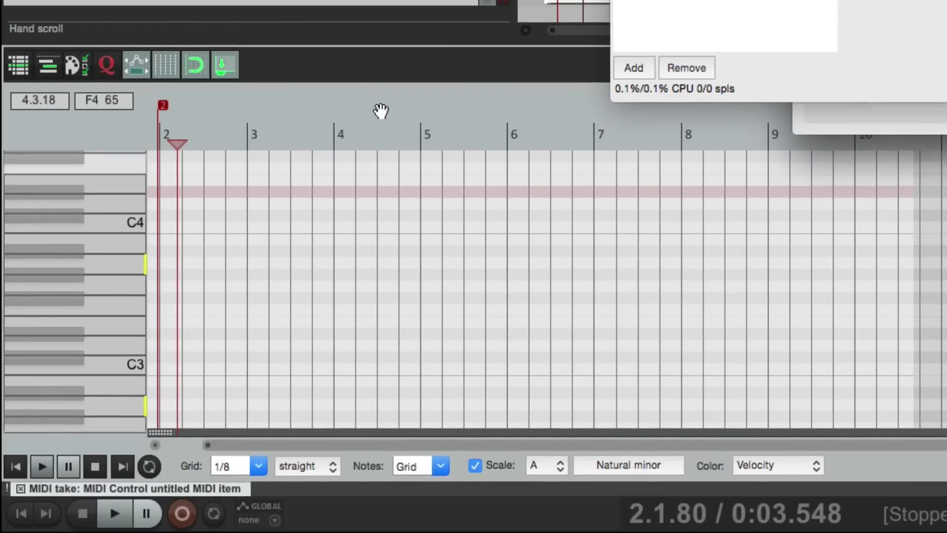
right_click(381, 112)
mouse_move(391, 200)
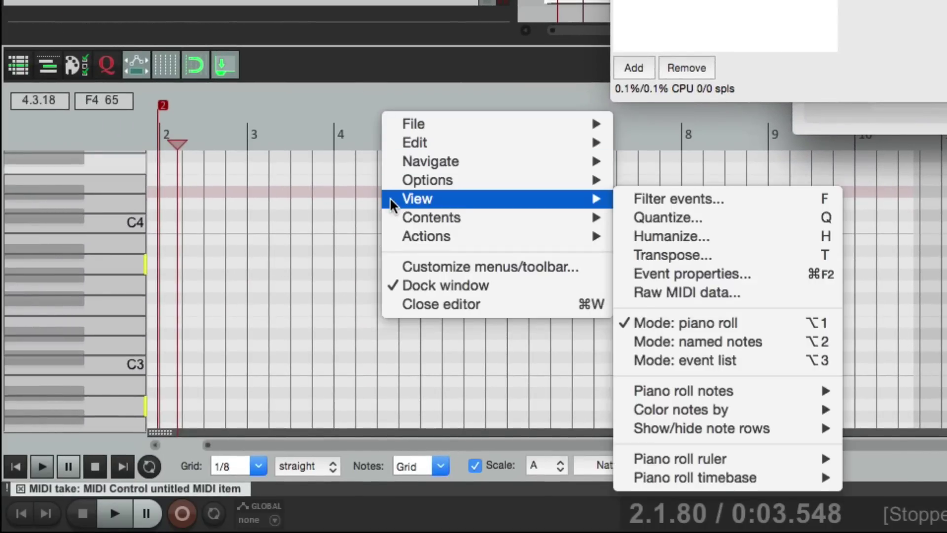
left_click(688, 361)
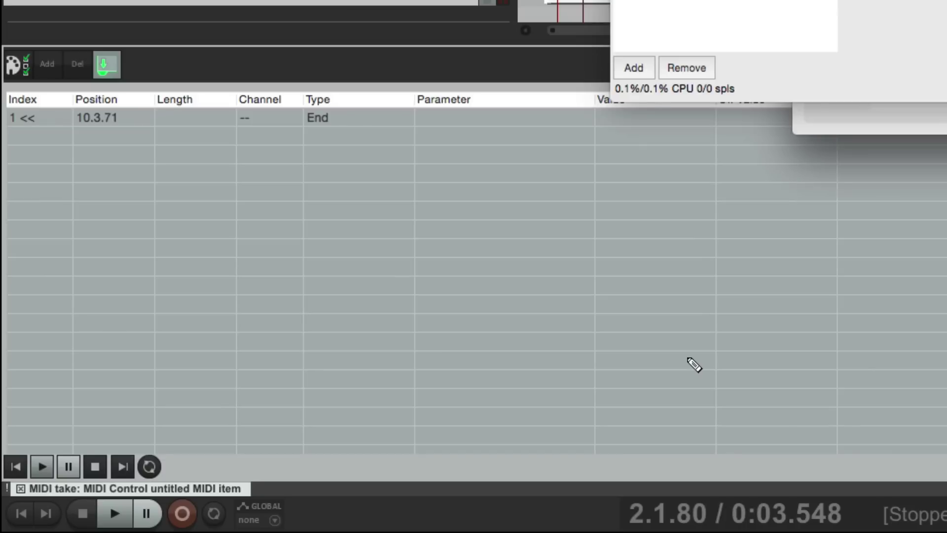
key("super+r")
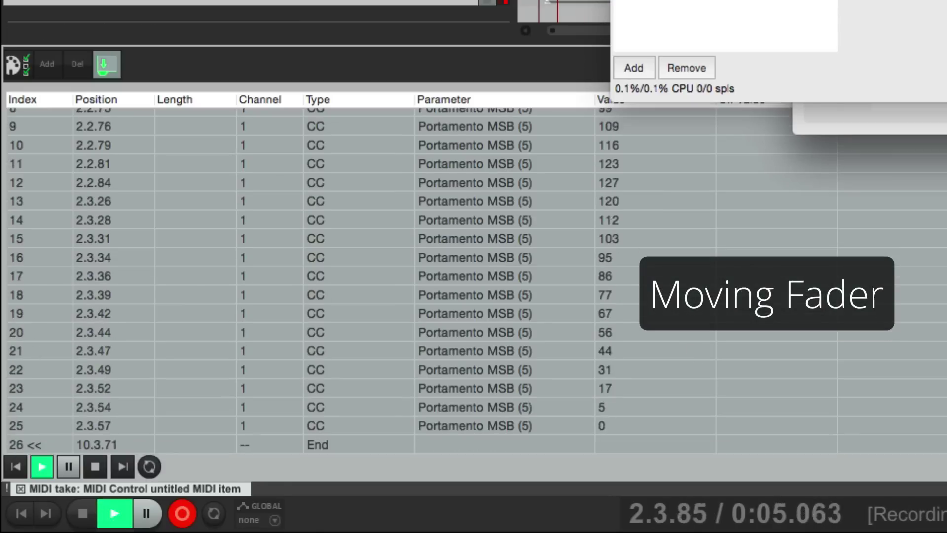
key("space")
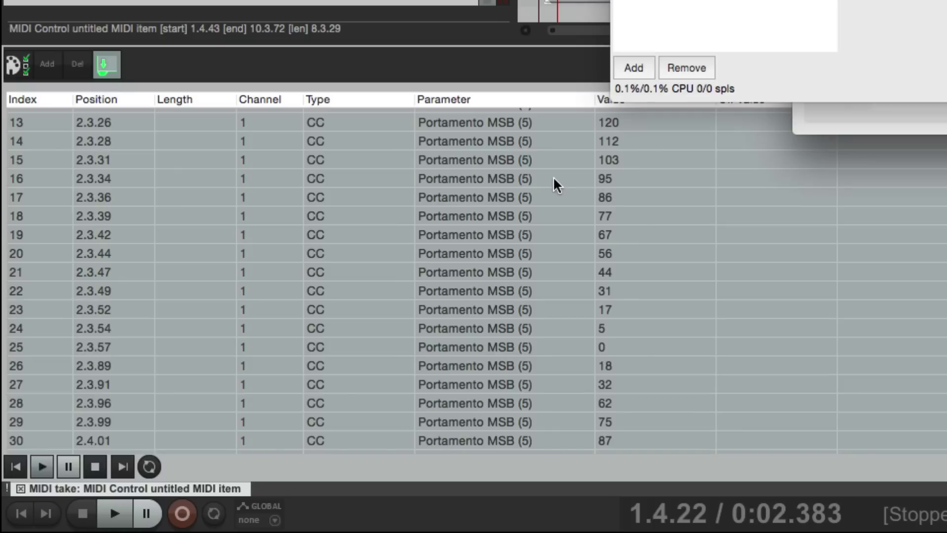
Step: Relink the cutoff to MIDI CC 05 Portamento MSB, then raise the baseline and adjust Scale
left_click(554, 180)
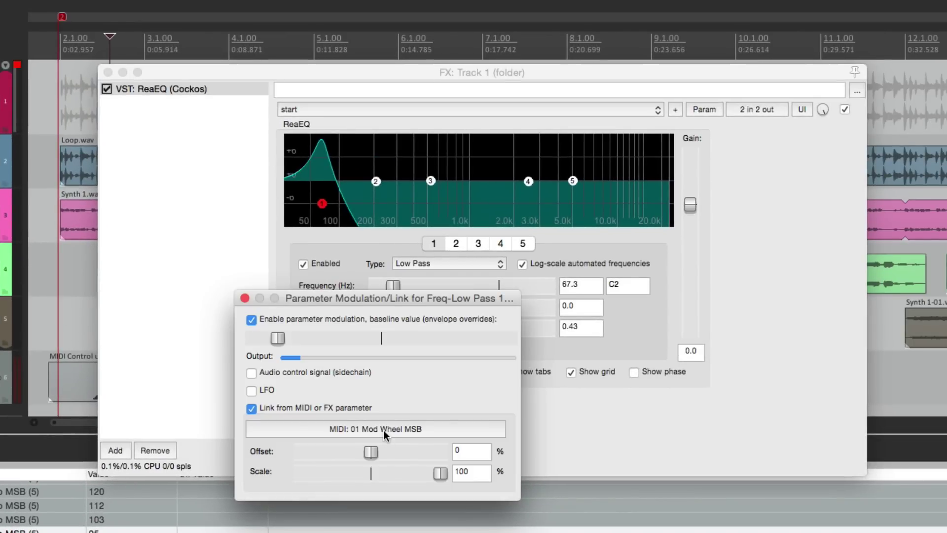
left_click(383, 430)
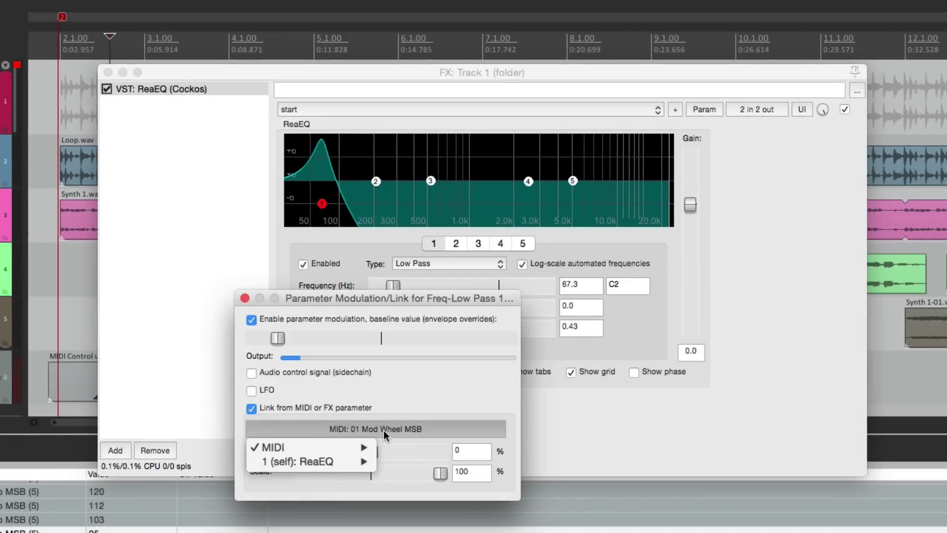
mouse_move(360, 448)
mouse_move(399, 461)
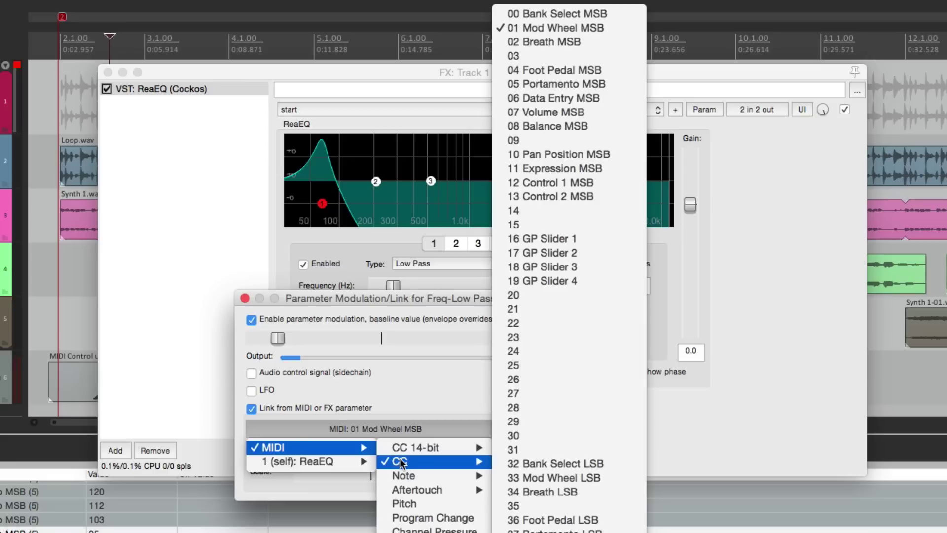
left_click(612, 87)
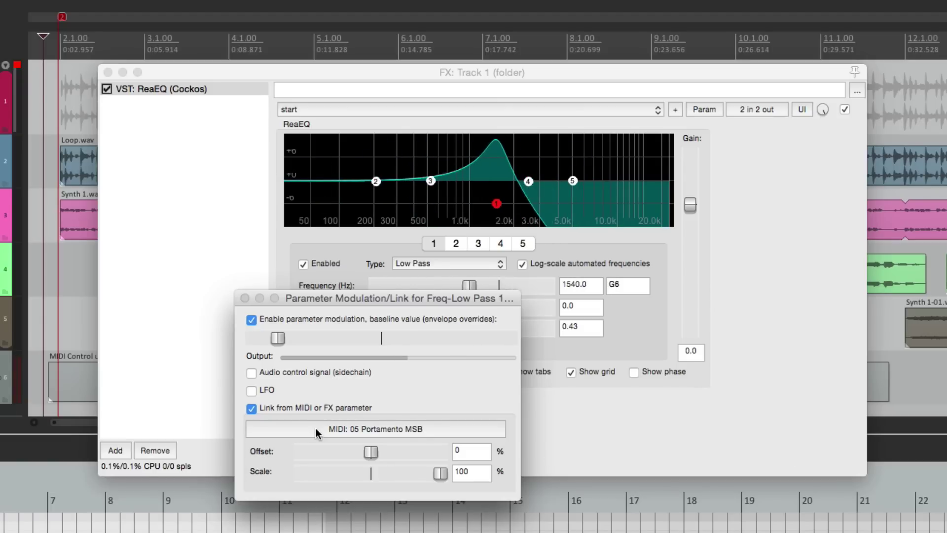
left_click_drag(274, 339, 306, 343)
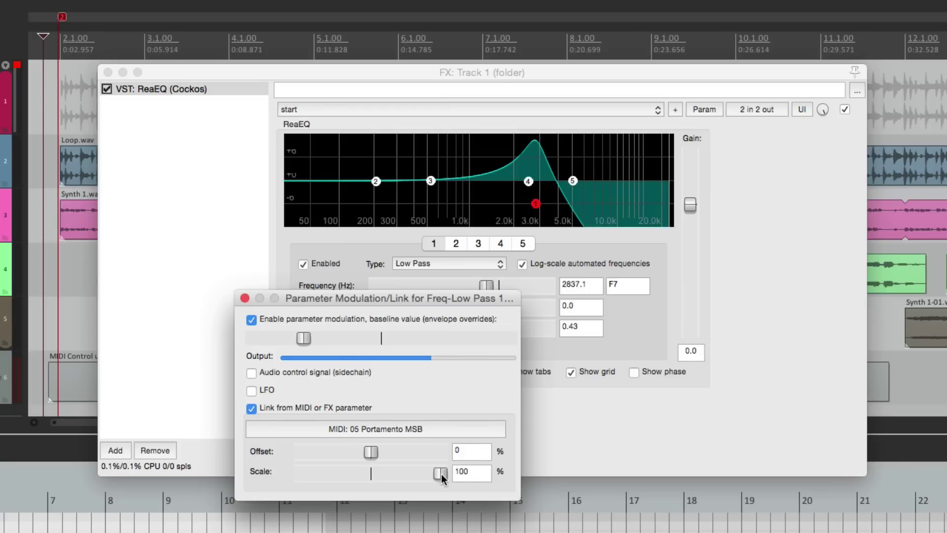
left_click_drag(439, 472, 487, 474)
Step: Play back the recording and show 05 Portamento MSB in a controller lane below the piano roll
key("space")
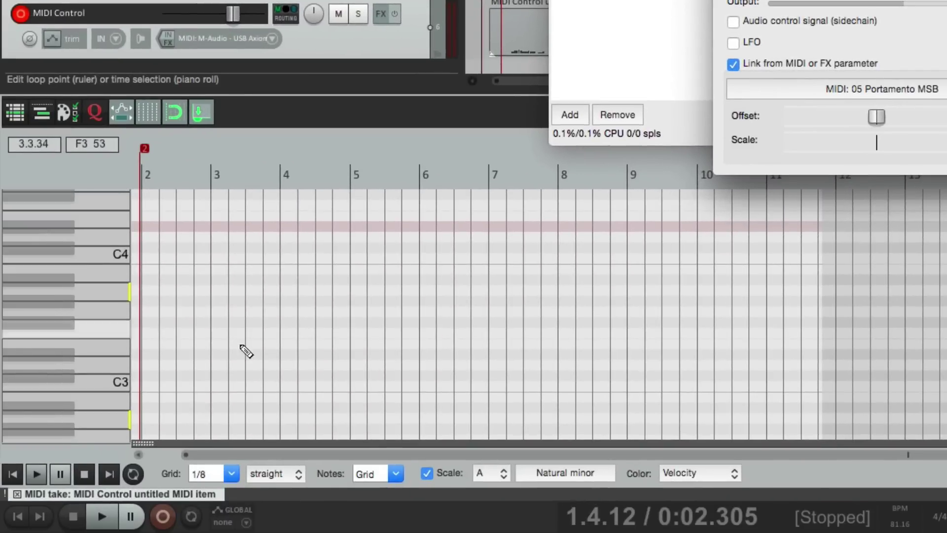
left_click_drag(143, 442, 143, 274)
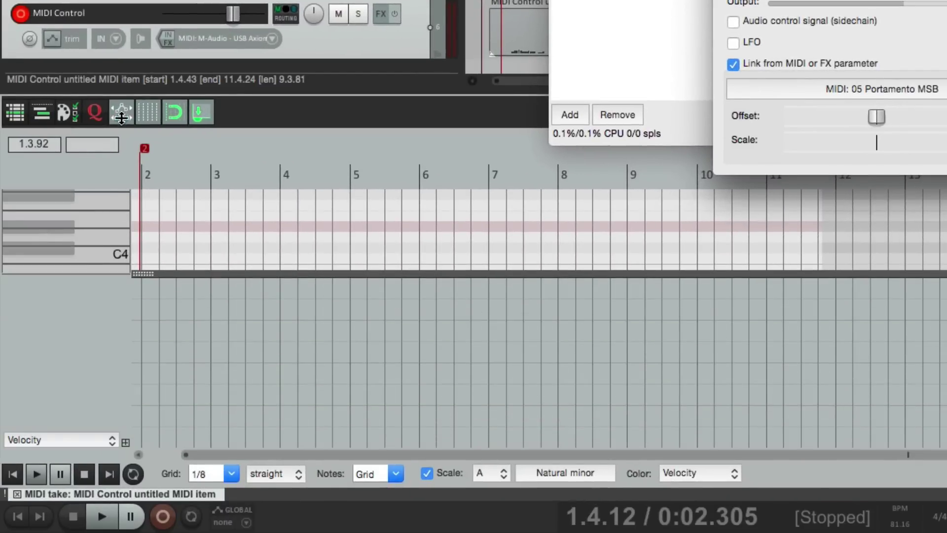
left_click(82, 436)
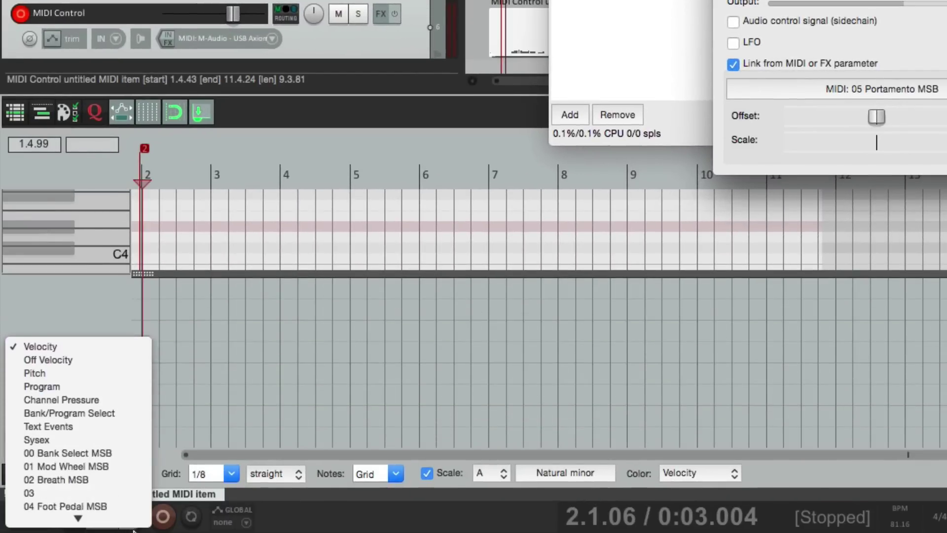
left_click(129, 452)
scroll(188, 389, "up", 5)
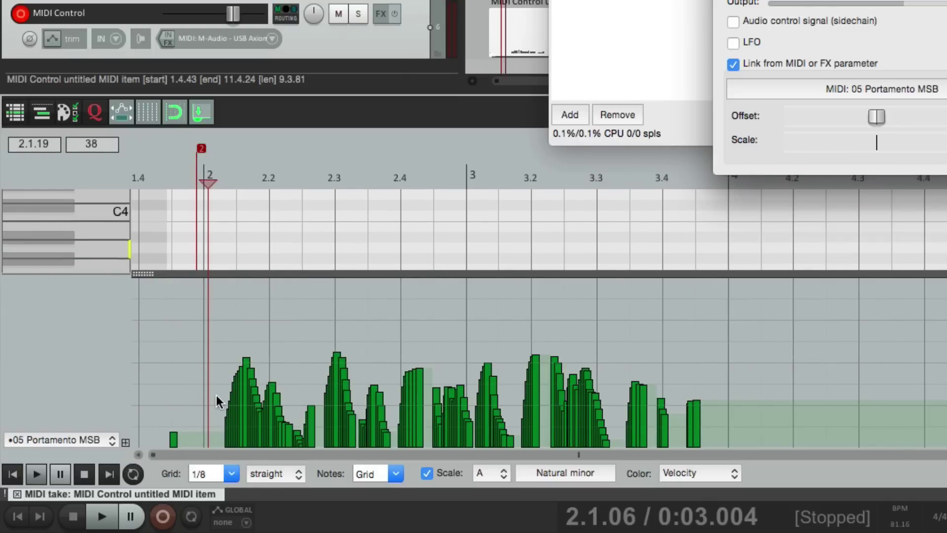
left_click_drag(208, 184, 141, 184)
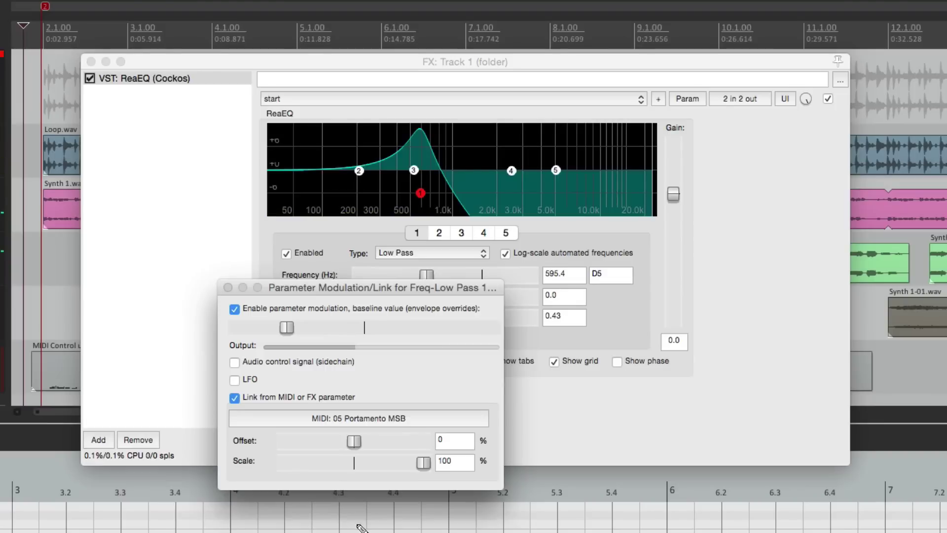
Step: Set the link Scale to -100, raise the baseline and adjust Offset while playing back
left_click_drag(426, 467, 283, 467)
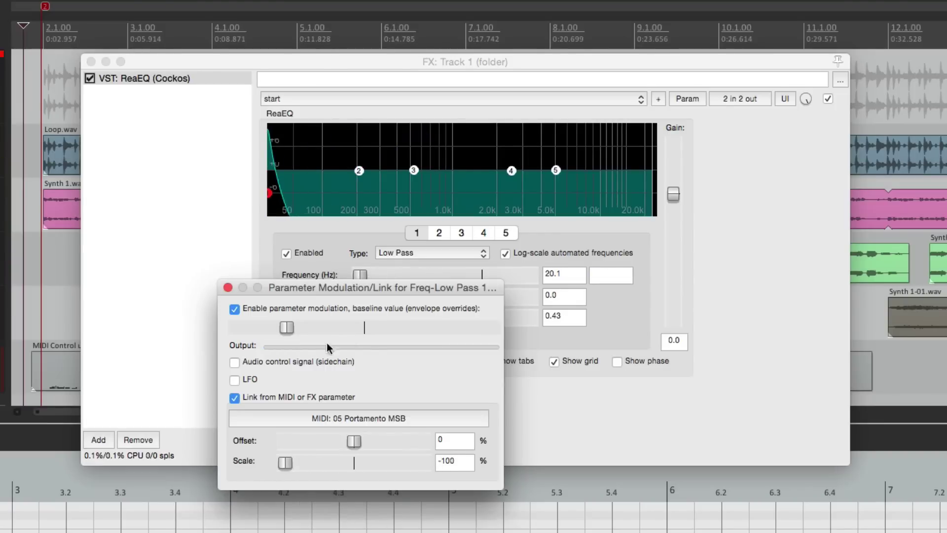
left_click_drag(286, 328, 435, 327)
key("space")
left_click_drag(354, 440, 390, 442)
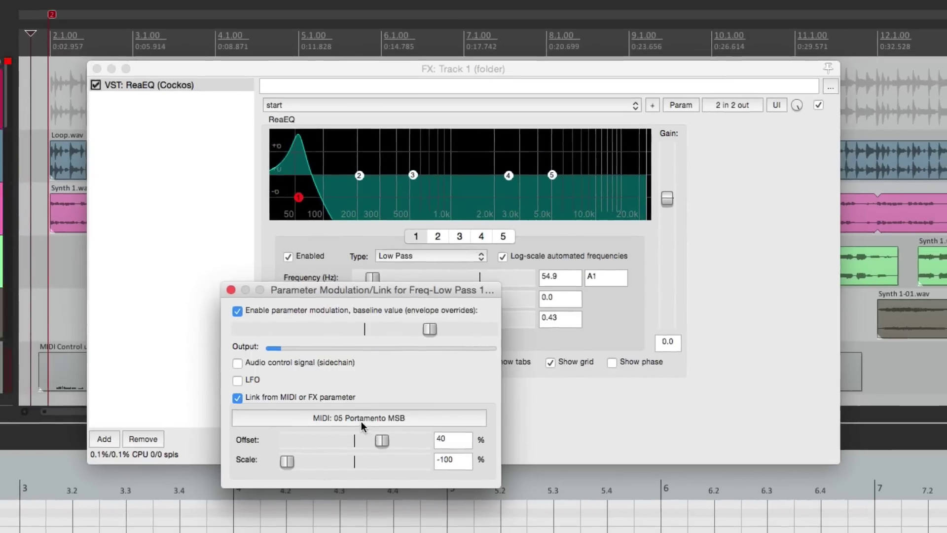
Step: Browse the MIDI link source menus for a new frequency source
left_click(360, 420)
mouse_move(346, 440)
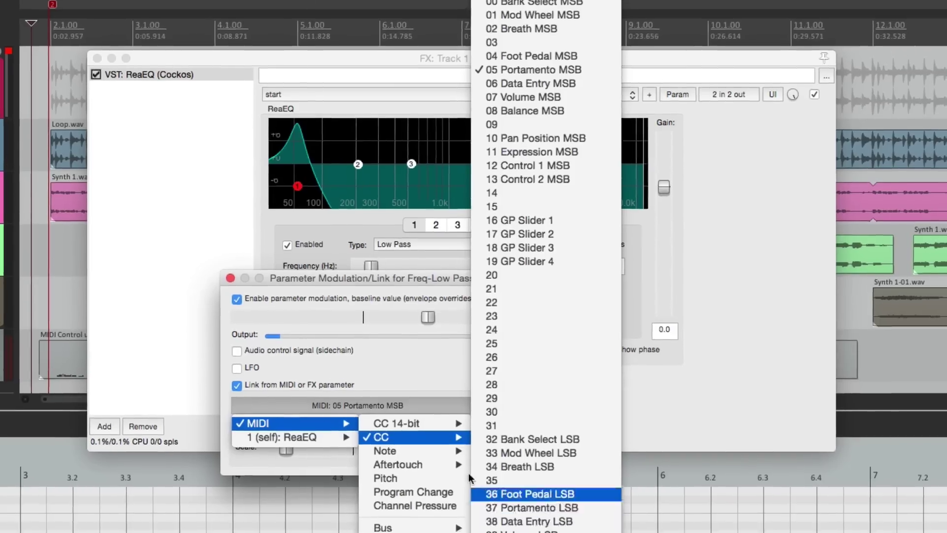
mouse_move(431, 439)
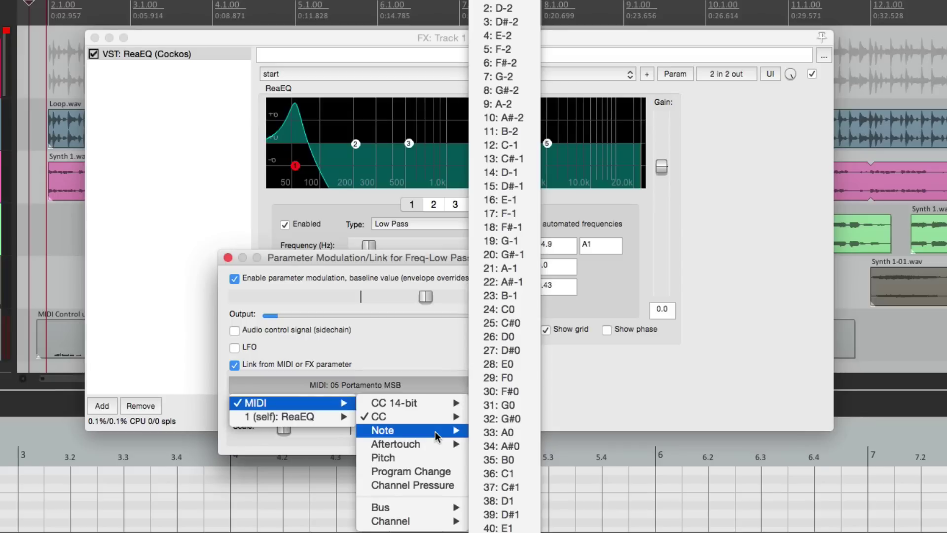
Step: Link the cutoff to MIDI Note 36: C1 and play C1 repeatedly from the virtual MIDI keyboard
left_click(519, 471)
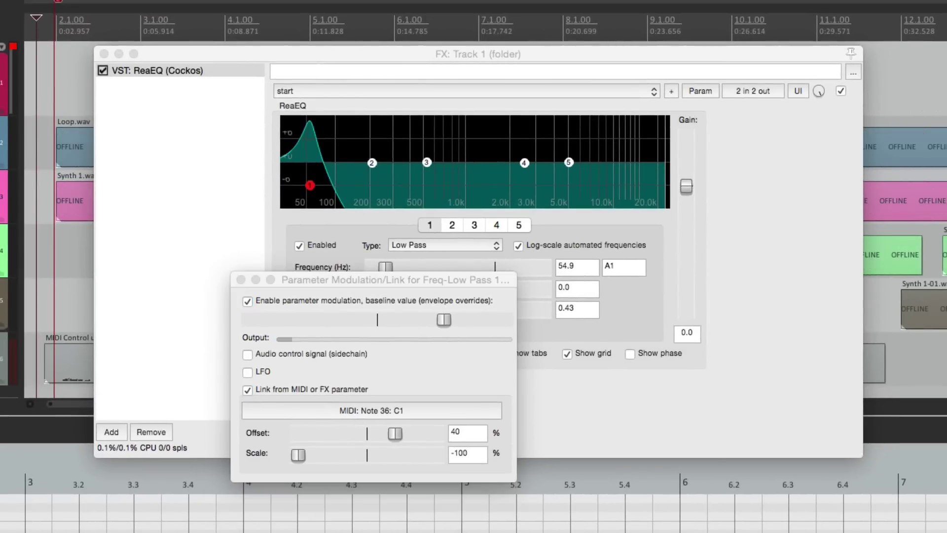
left_click(726, 434)
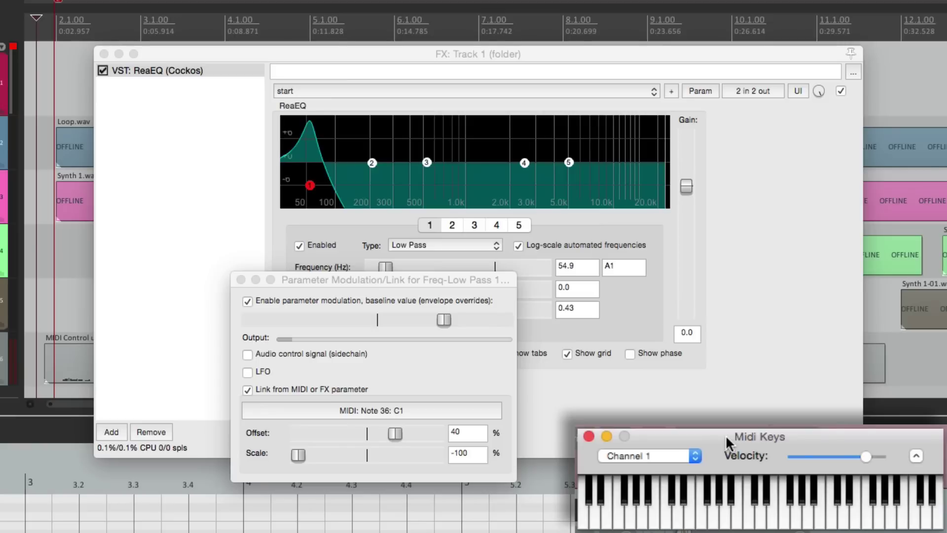
key("z")
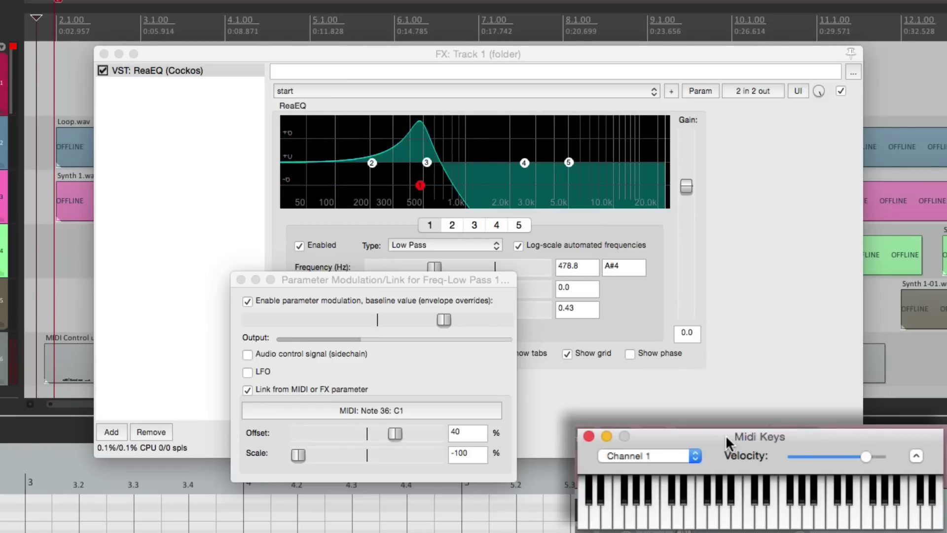
key("z")
key("z")
key("z")
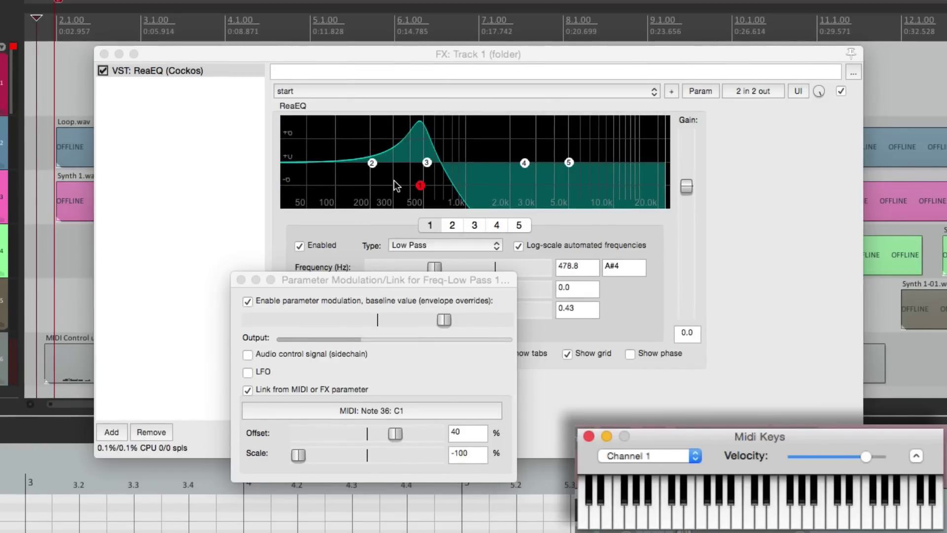
key("z")
Step: Adjust the baseline, set Offset to -27% and Scale to 42%, then play C1 to test
left_click_drag(433, 280, 419, 302)
left_click(453, 464)
left_click_drag(482, 345, 356, 348)
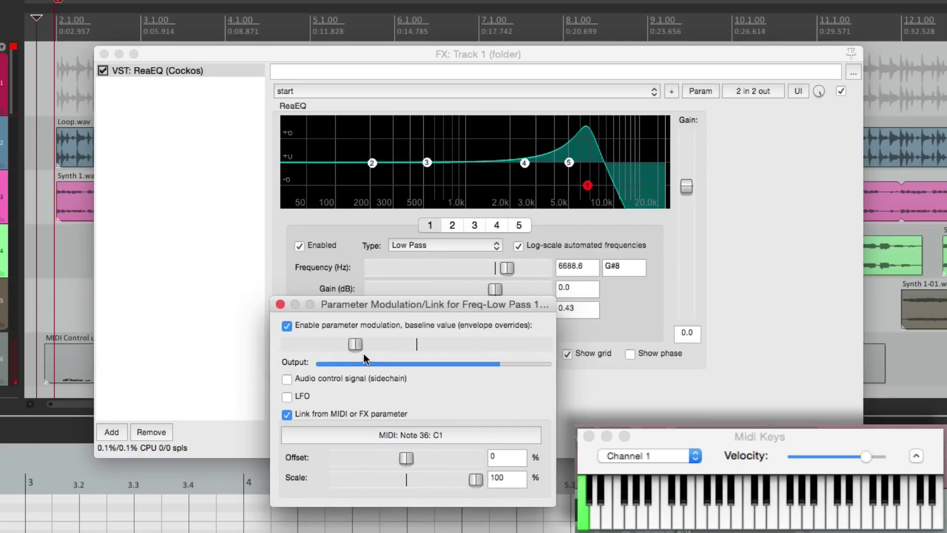
mouse_move(405, 458)
left_mouse_down()
mouse_move(393, 459)
mouse_move(405, 460)
left_mouse_up()
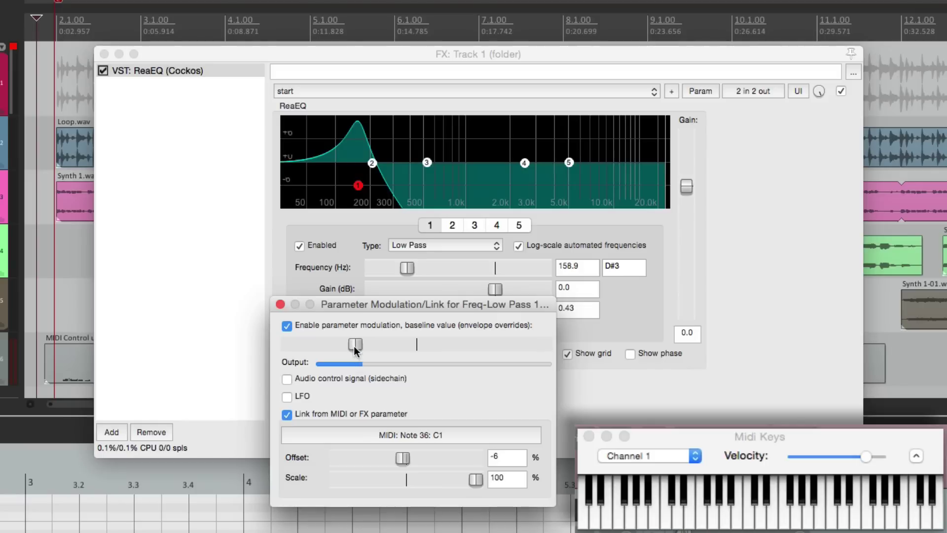
left_click_drag(355, 344, 390, 345)
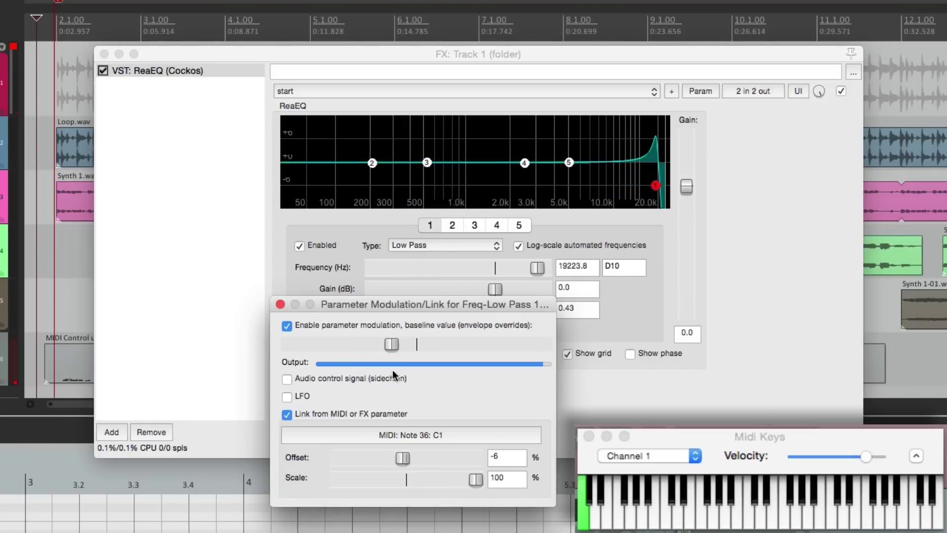
left_click_drag(402, 458, 384, 460)
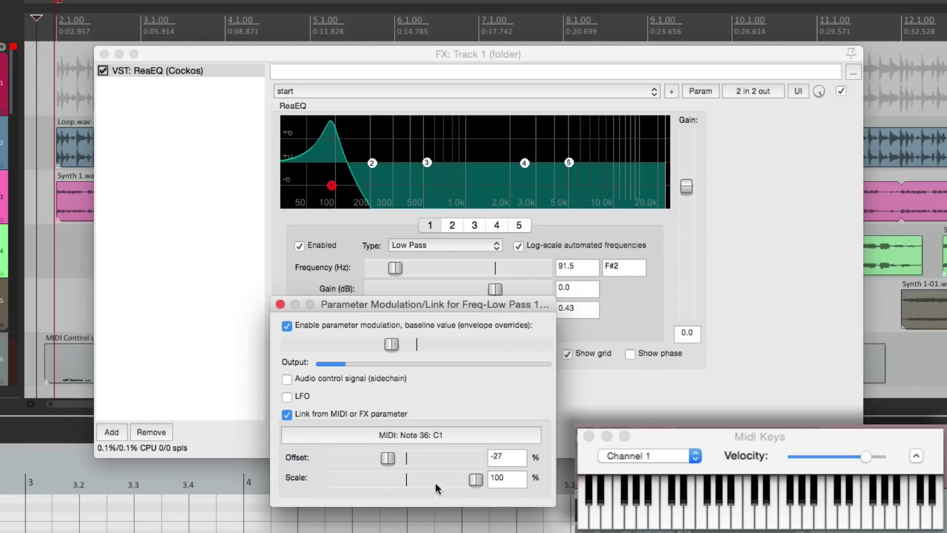
left_click_drag(474, 478, 434, 481)
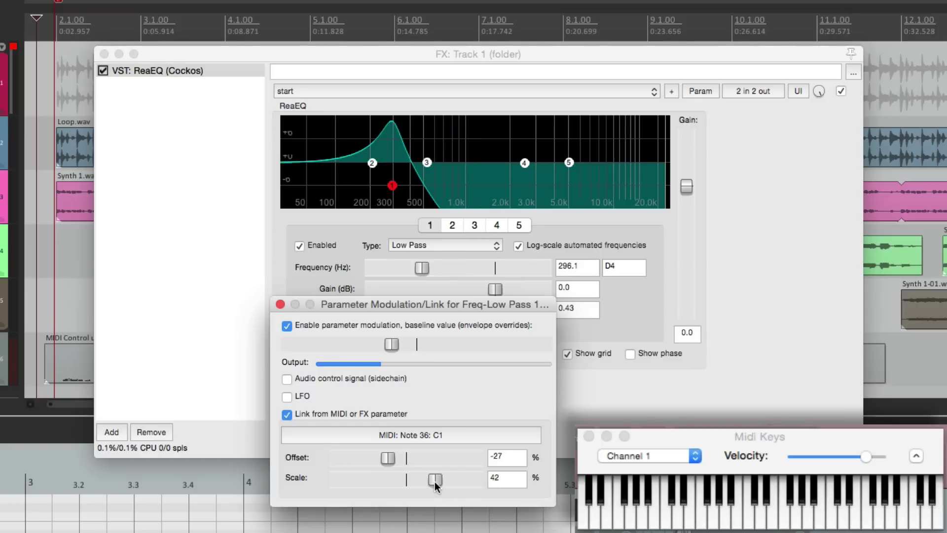
left_click_drag(397, 344, 400, 345)
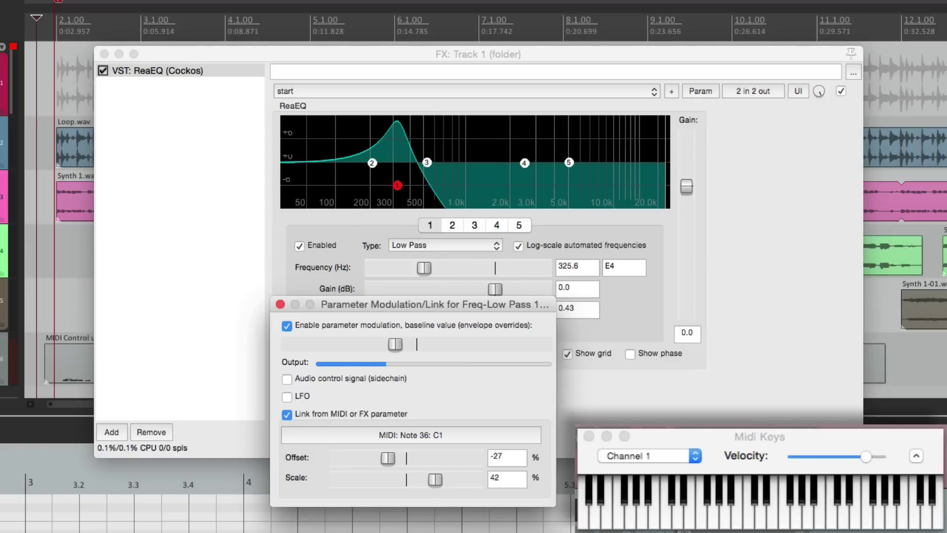
left_click(464, 191)
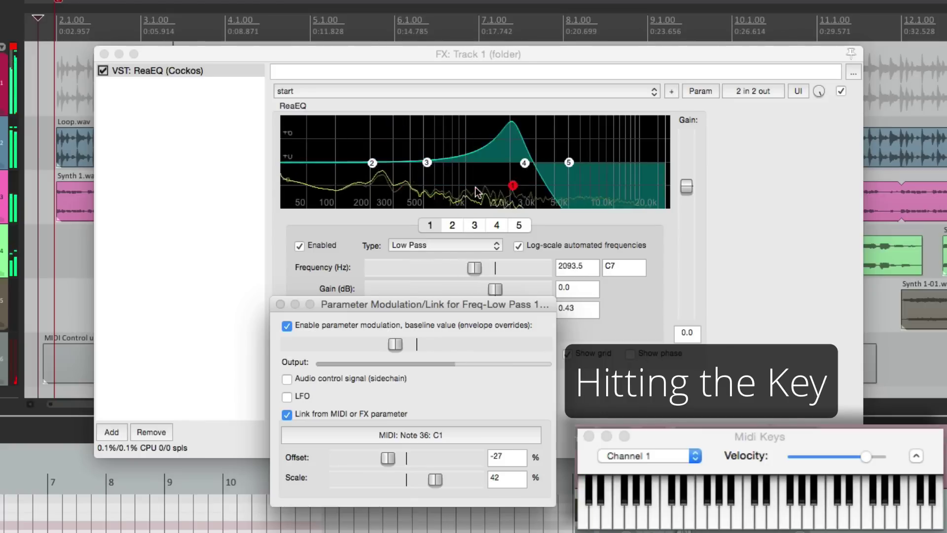
key("a")
key("a")
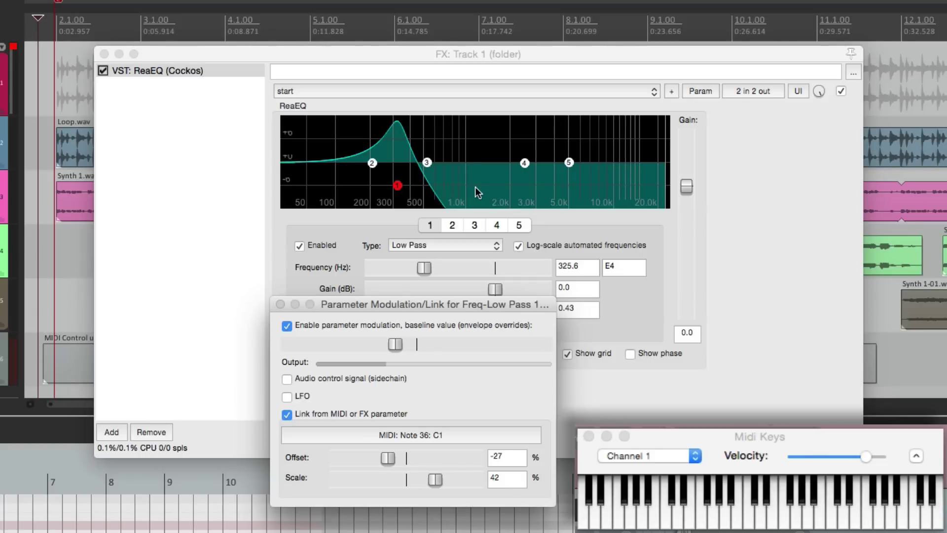
Step: Close the modulation window, set ReaEQ's Frequency to 1070.6 Hz (C6), and toggle the bypass
left_click(288, 414)
left_click(280, 388)
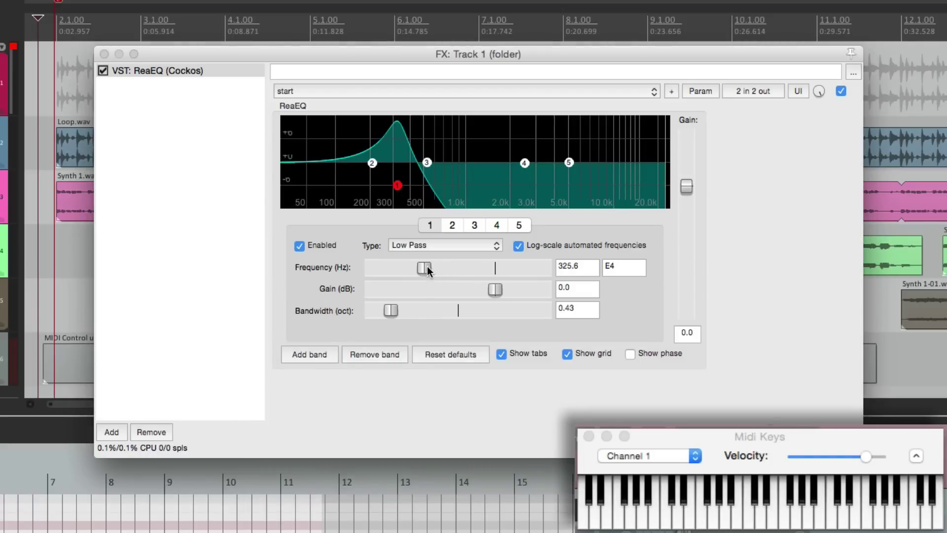
left_click_drag(427, 267, 458, 266)
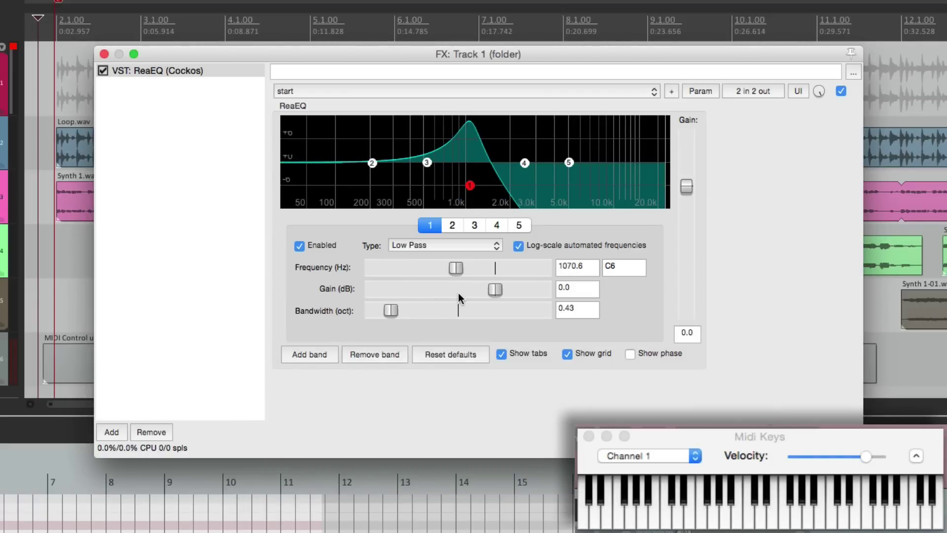
left_click(840, 91)
Step: Link ReaEQ's Bypass to MIDI Note 36: C1, test it with C1, then lower the cutoff frequency
left_click(697, 94)
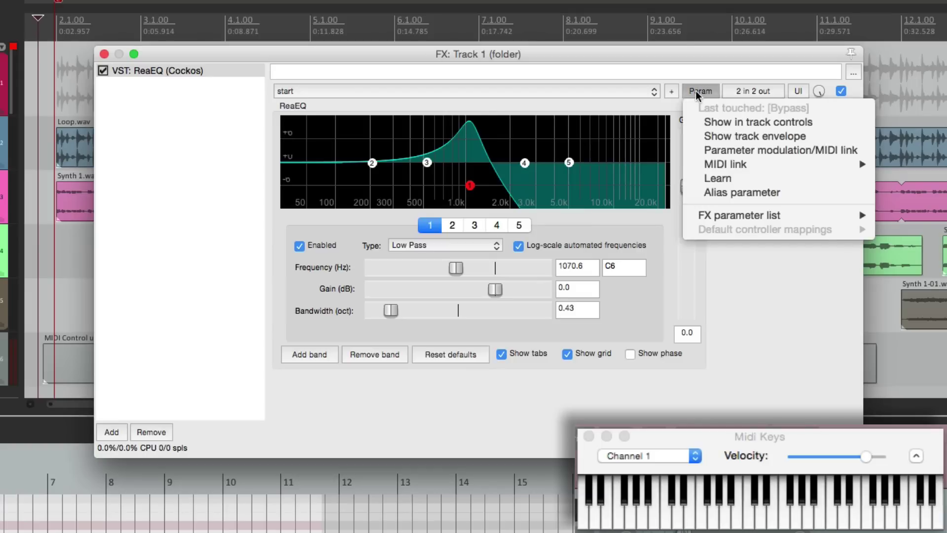
left_click(696, 150)
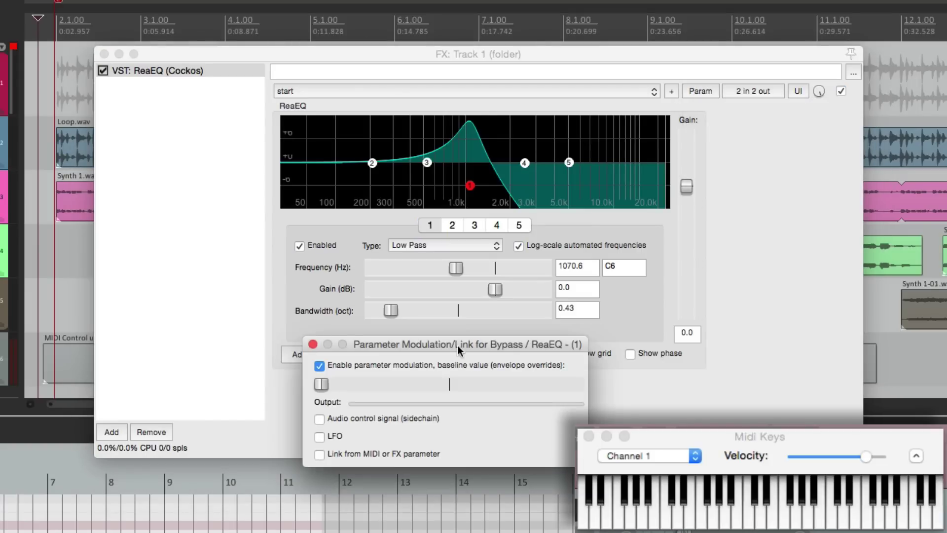
left_click(319, 454)
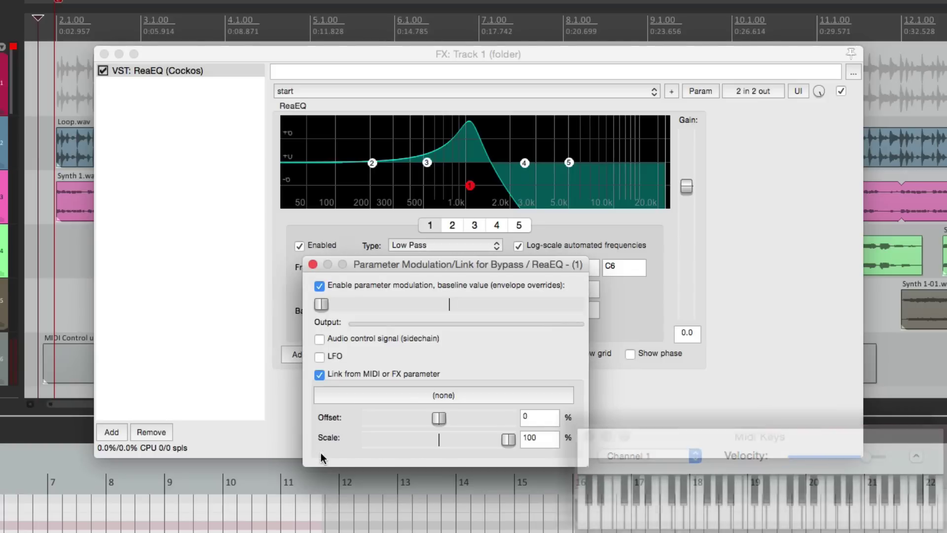
left_click(398, 396)
mouse_move(394, 413)
mouse_move(455, 442)
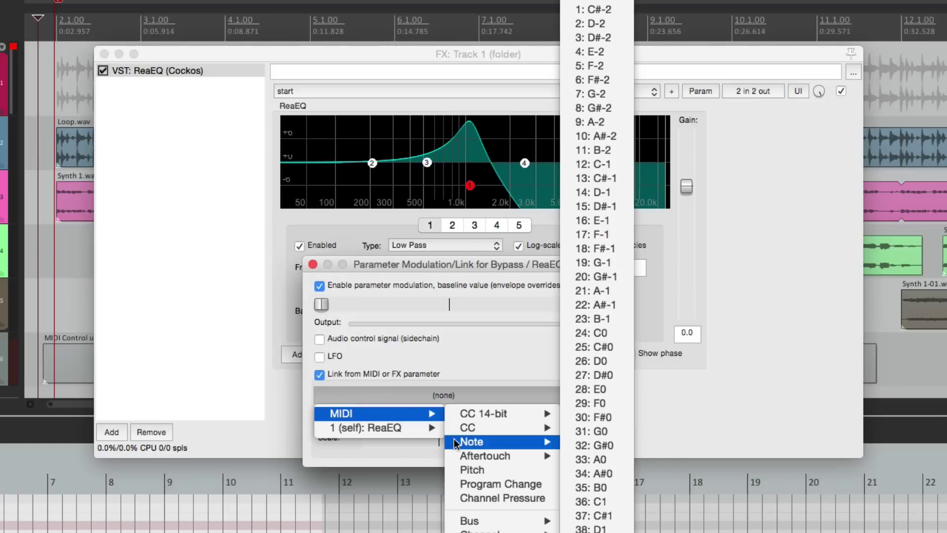
left_click(592, 501)
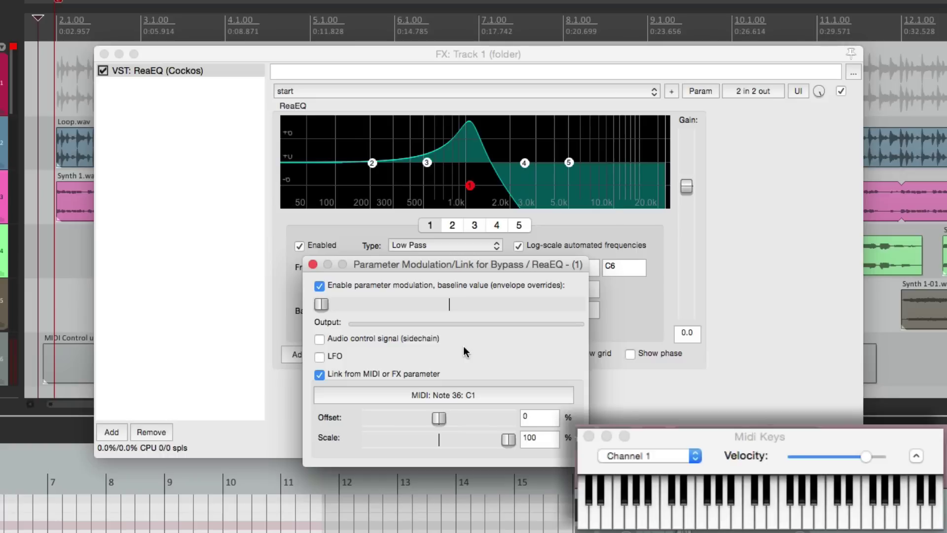
key("z")
left_click_drag(470, 264, 478, 315)
left_click_drag(458, 275, 448, 271)
Step: Test the 0%-offset C1 bypass link by playing Midi Keys notes and starting and stopping playback
left_click(494, 463)
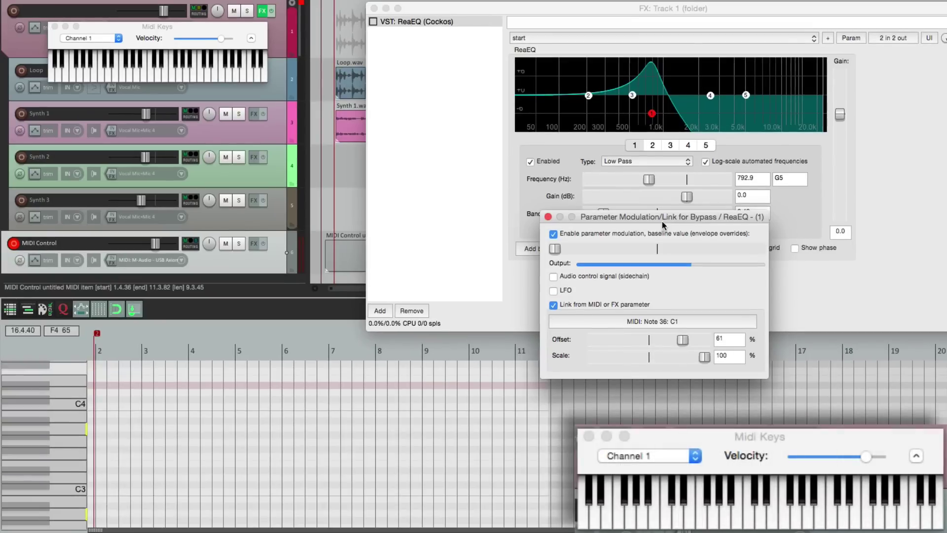
left_click(87, 90)
left_click(75, 67)
left_click(67, 67)
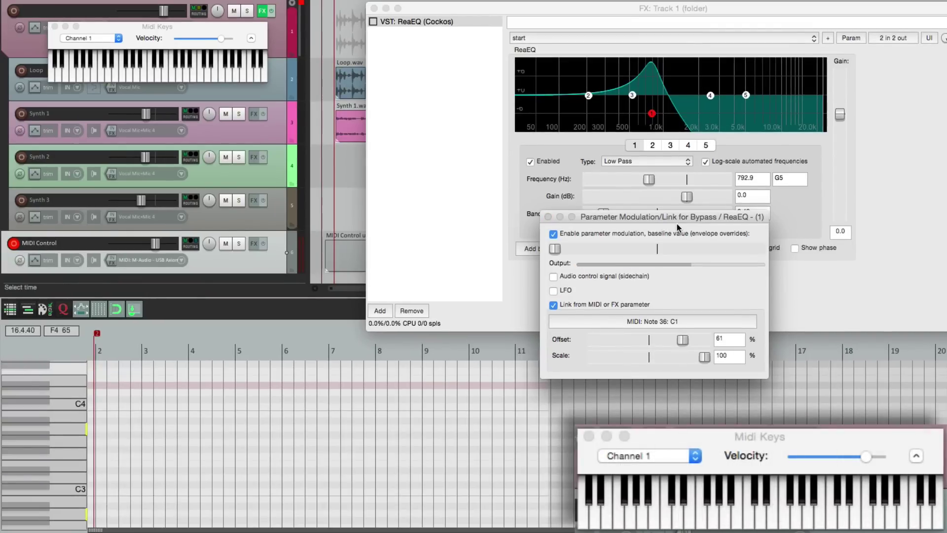
key("space")
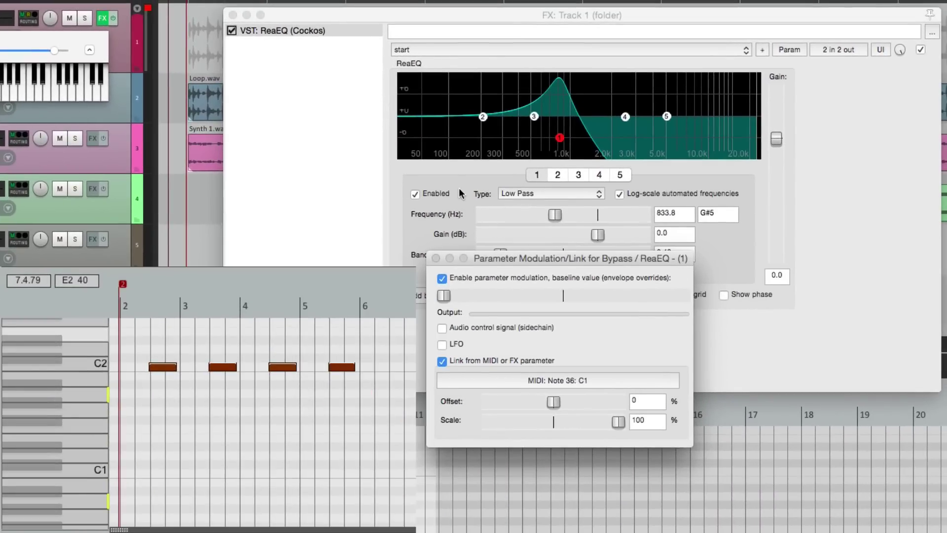
key("space")
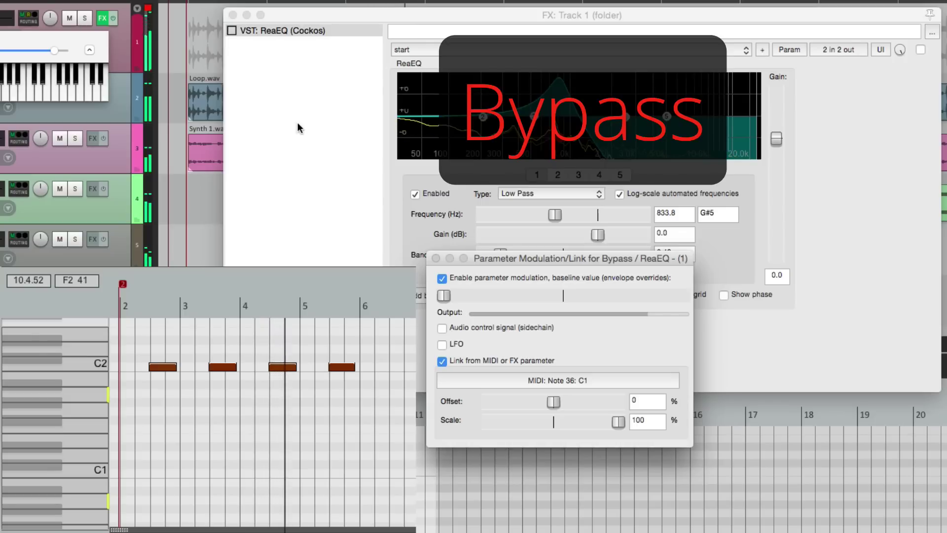
key("space")
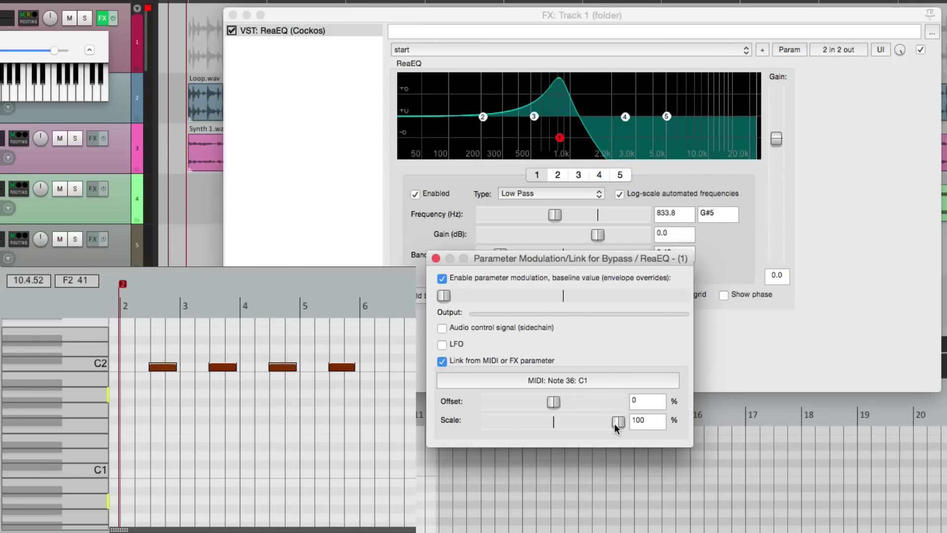
Step: Invert the note-to-bypass link with a -100% scale and raise its baseline
left_click_drag(614, 423, 449, 431)
left_click_drag(557, 299, 630, 296)
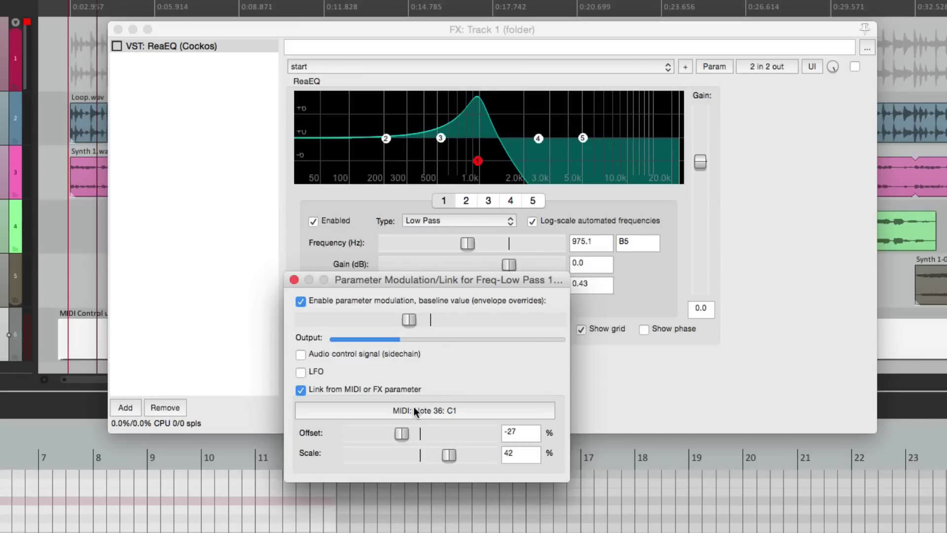
Step: Link the low-pass frequency to MIDI pitch bend as the modulation source
left_click(410, 411)
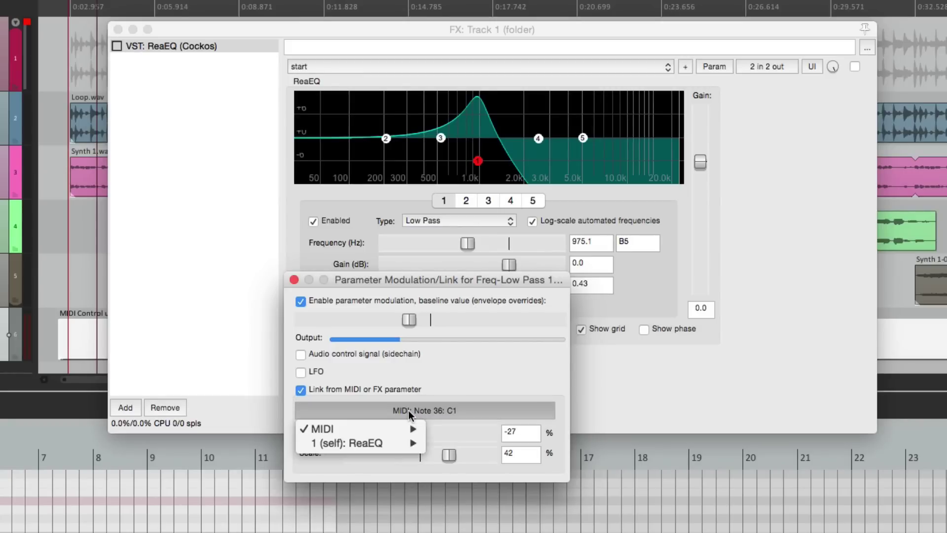
mouse_move(409, 427)
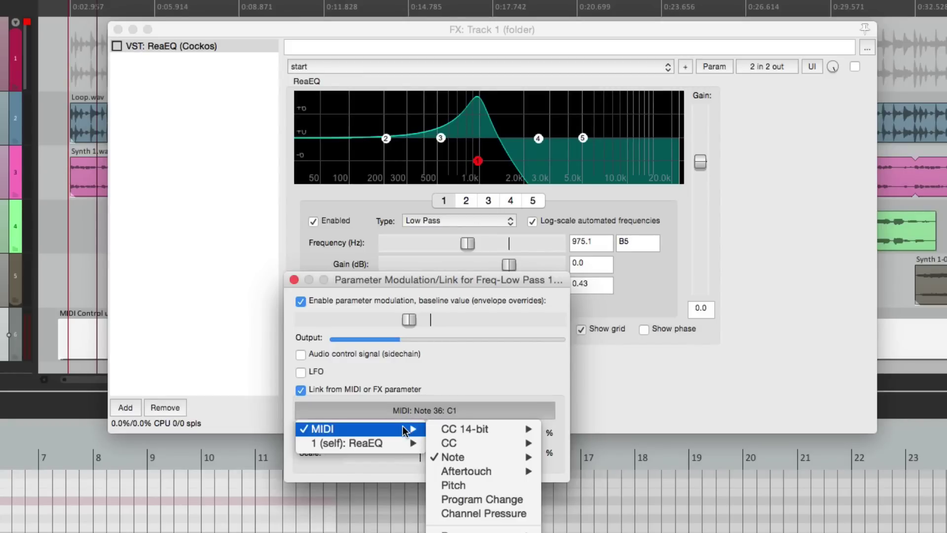
left_click(480, 487)
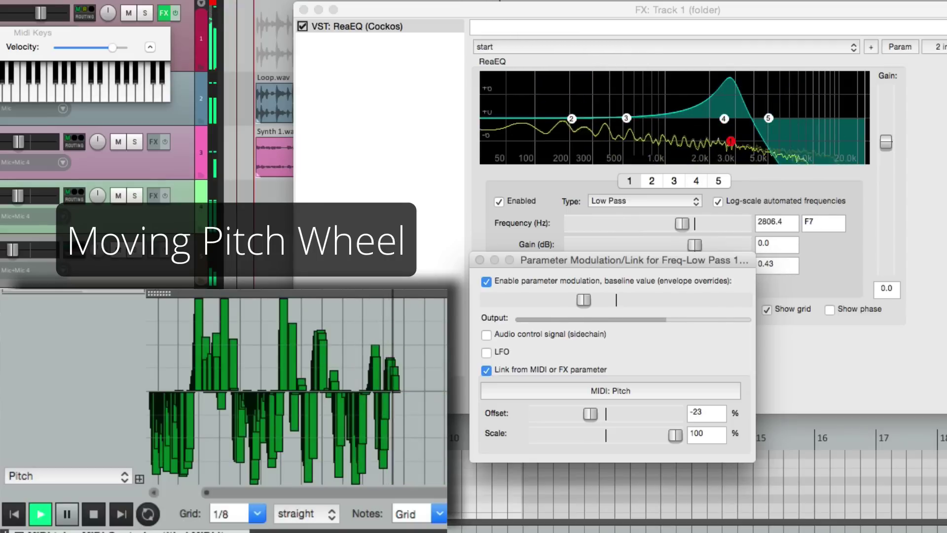
Step: Play back the pitch-wheel data to hear the cutoff follow pitch bend
key("space")
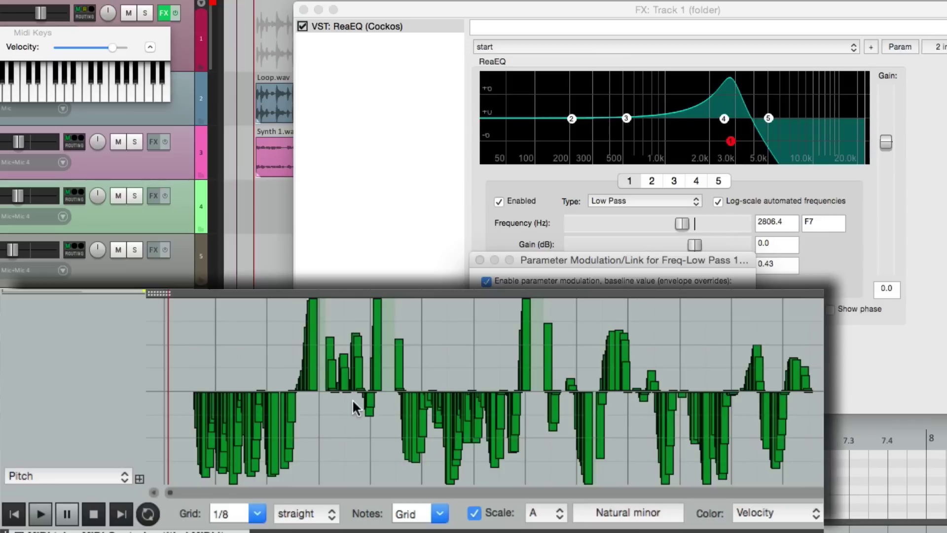
key("space")
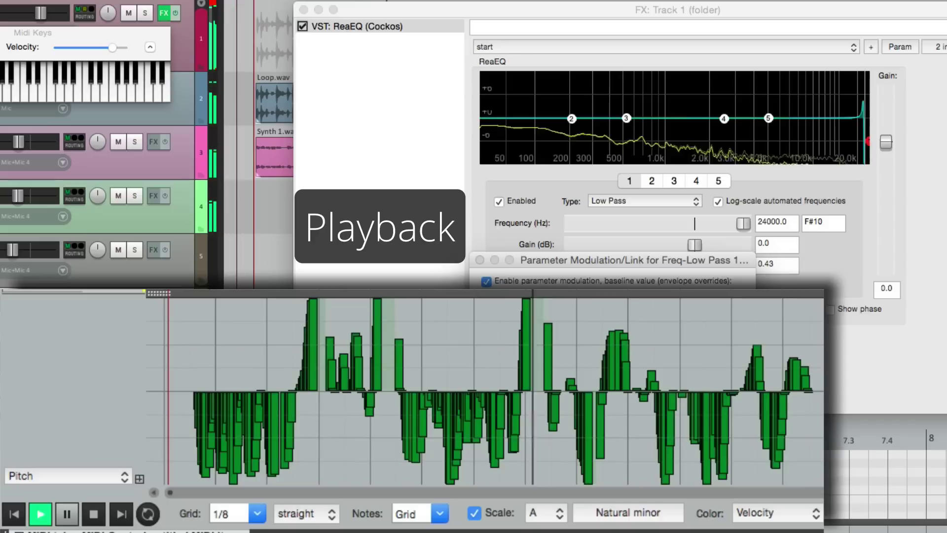
key("space")
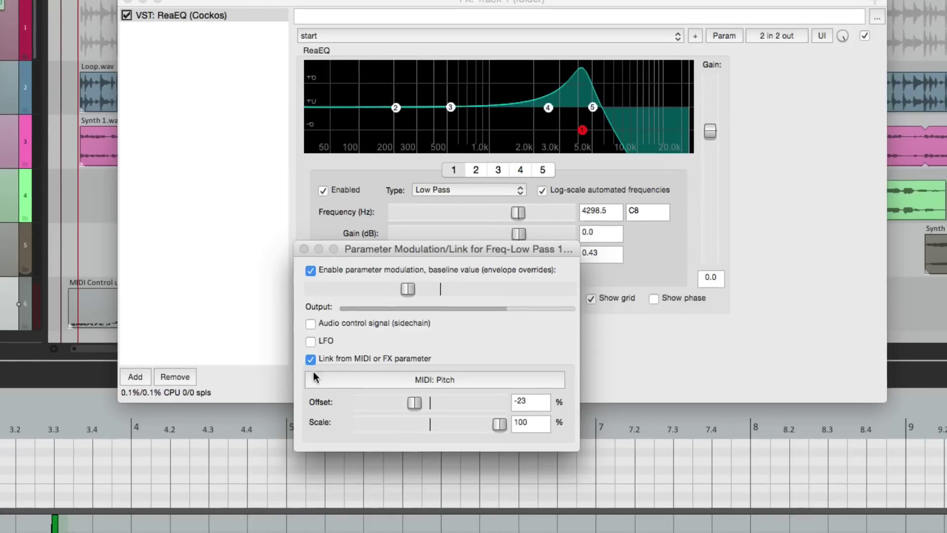
left_click(522, 394)
mouse_move(346, 398)
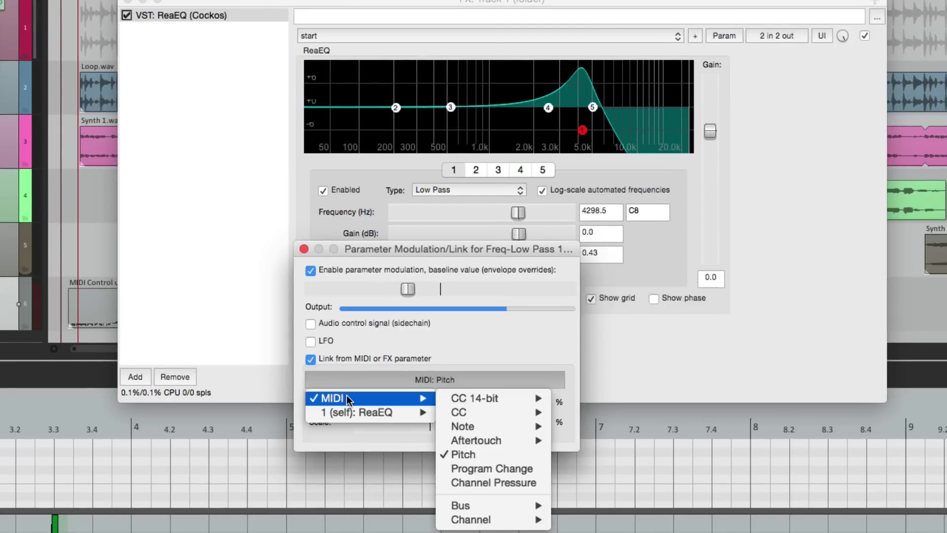
Step: Link the cutoff to channel pressure at -100% scale, 0% offset, raised baseline, and test it on playback
left_click(511, 483)
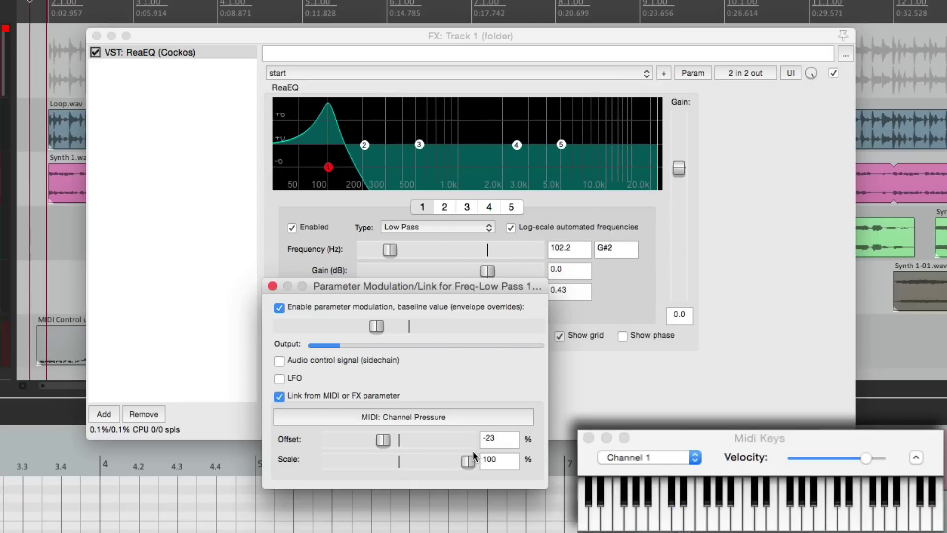
left_click_drag(468, 460, 324, 454)
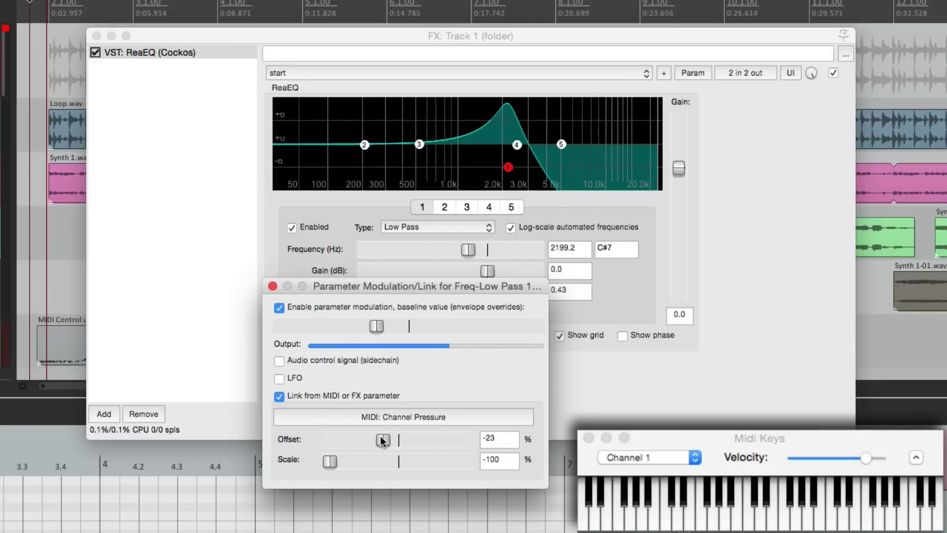
double_click(382, 441)
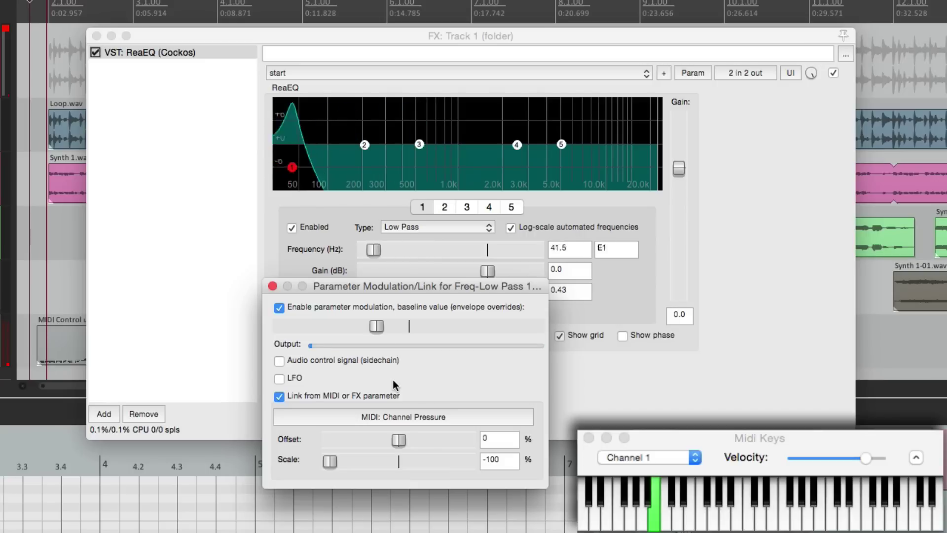
left_click_drag(377, 326, 484, 329)
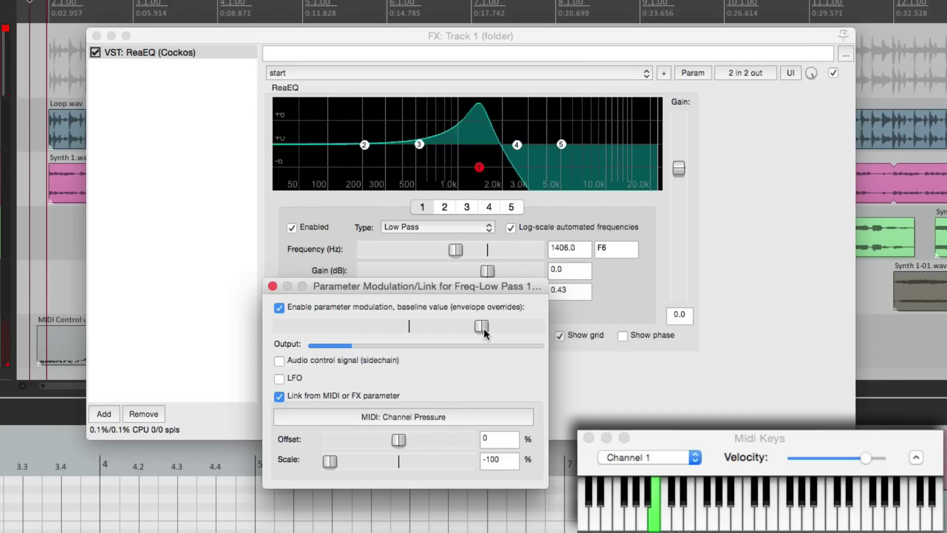
left_click(28, 345)
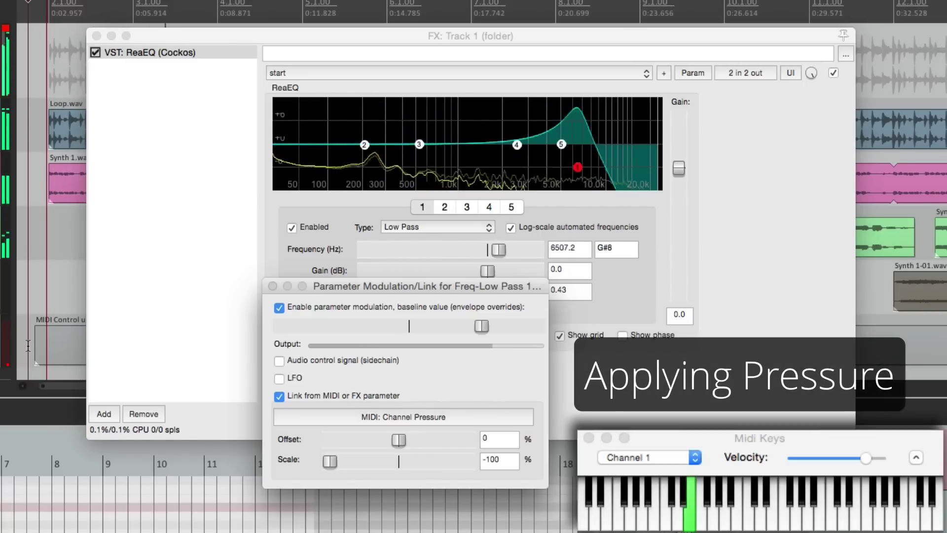
key("space")
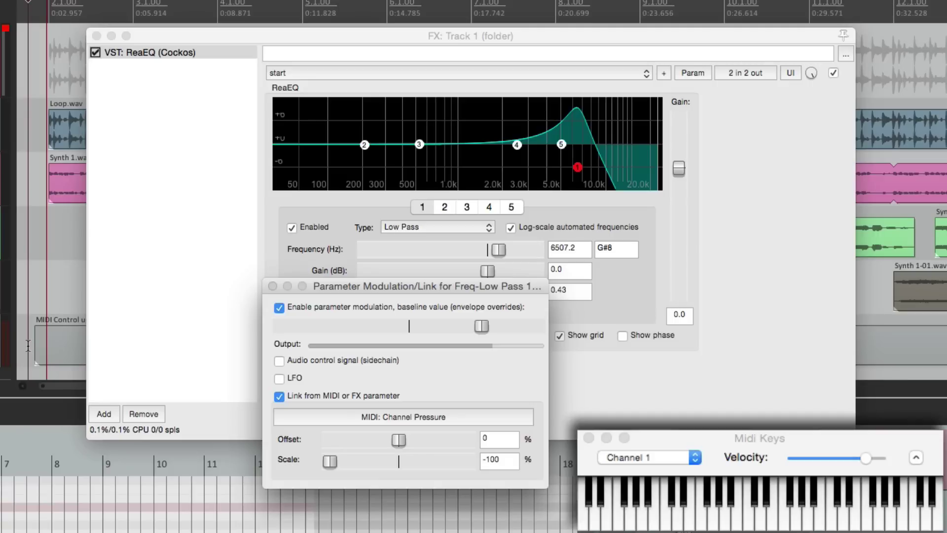
Step: Insert the Piano One VSTi ahead of ReaEQ in Track 1's FX chain, then reselect ReaEQ
left_click(152, 105)
double_click(152, 104)
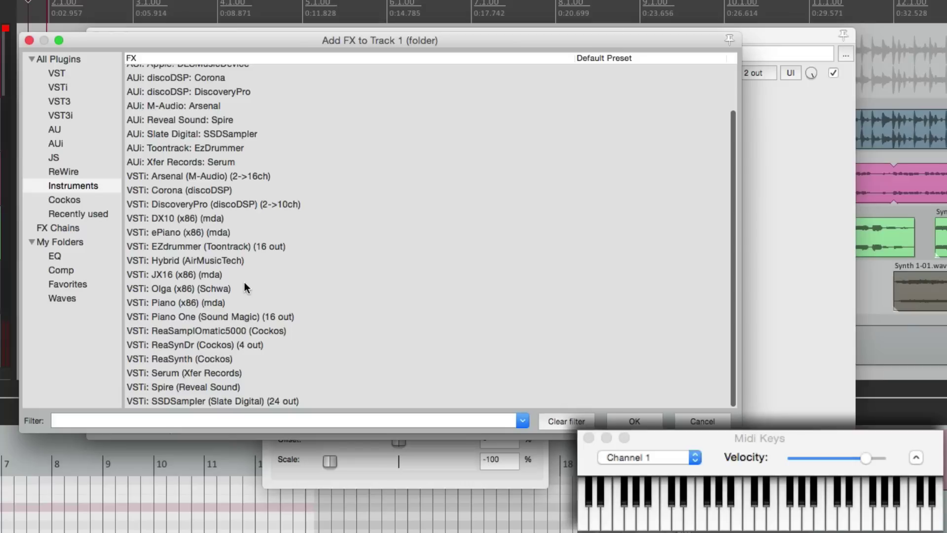
left_click(232, 316)
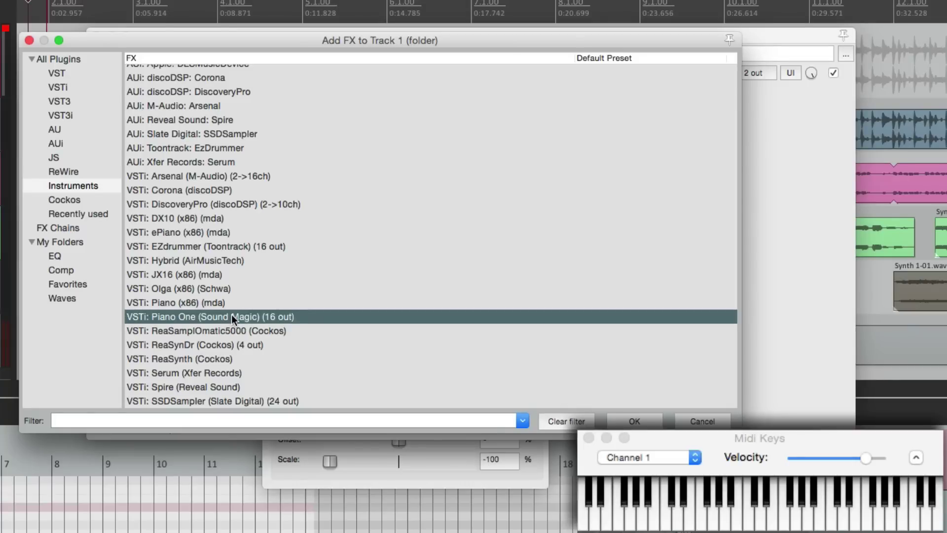
double_click(232, 316)
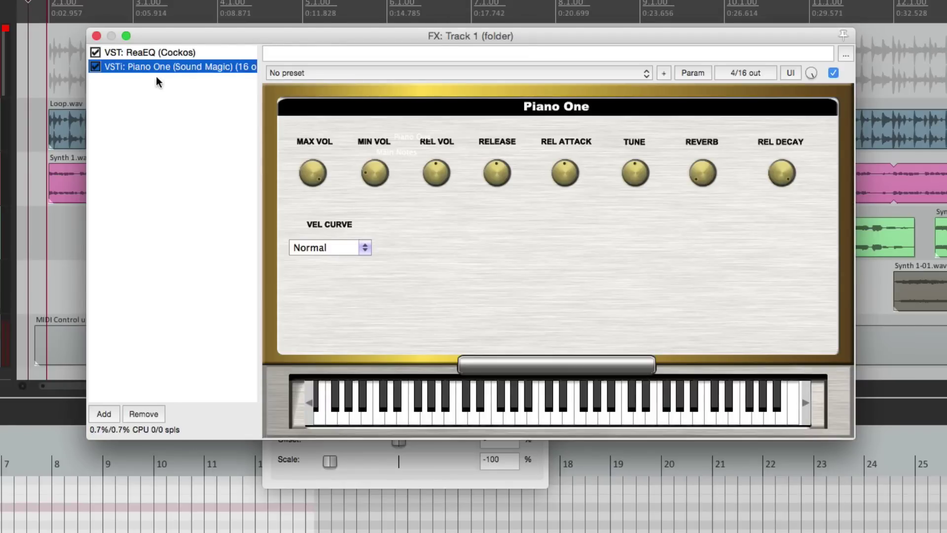
left_click_drag(165, 47, 166, 49)
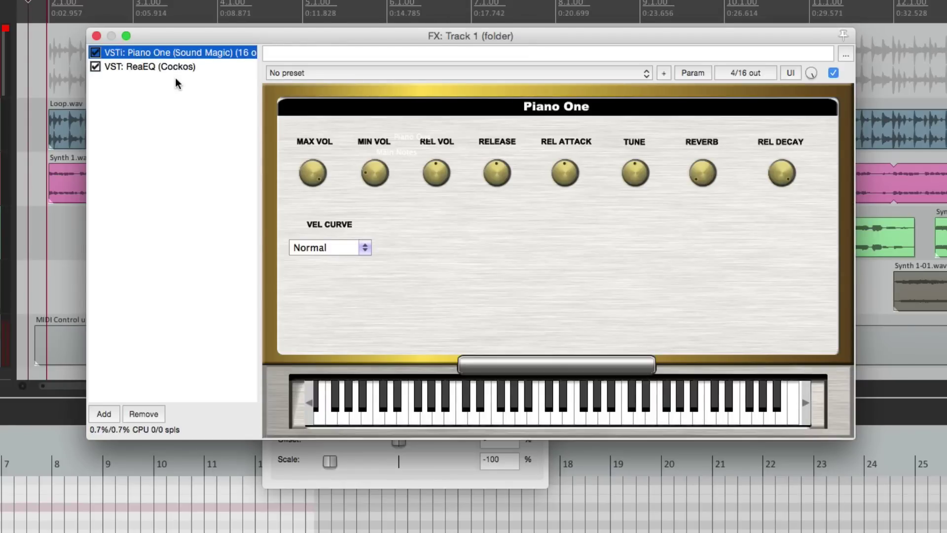
left_click(180, 67)
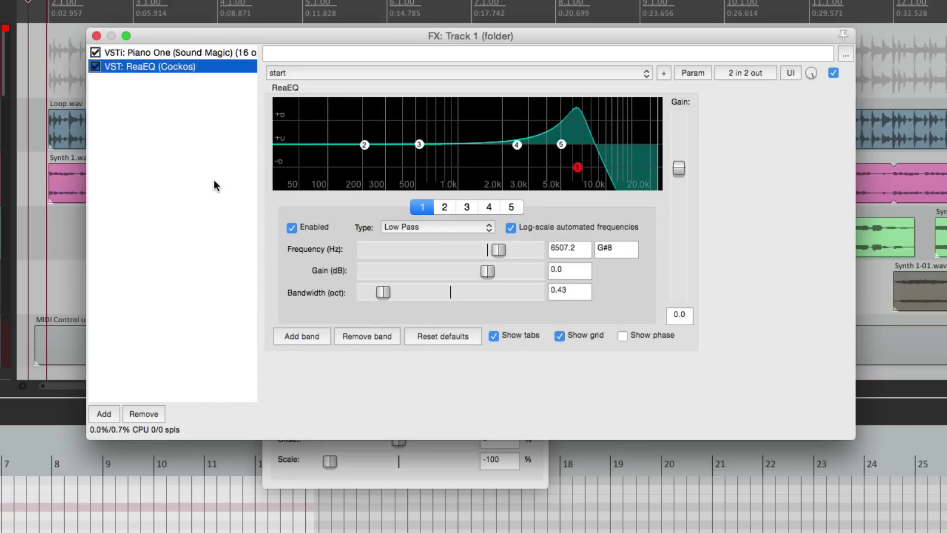
key("alt+b")
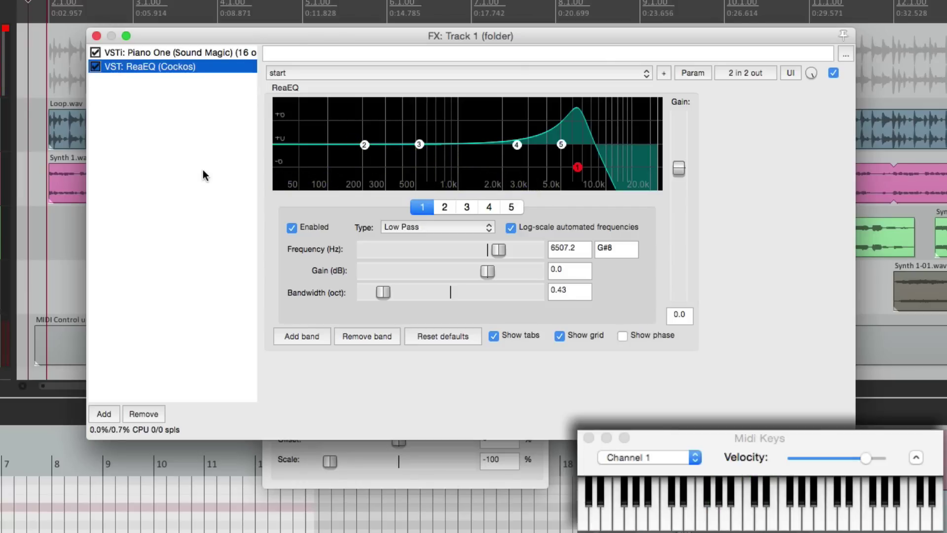
Step: Set the channel-pressure link to 100% scale with a baseline near 677 Hz (E5)
left_click(694, 71)
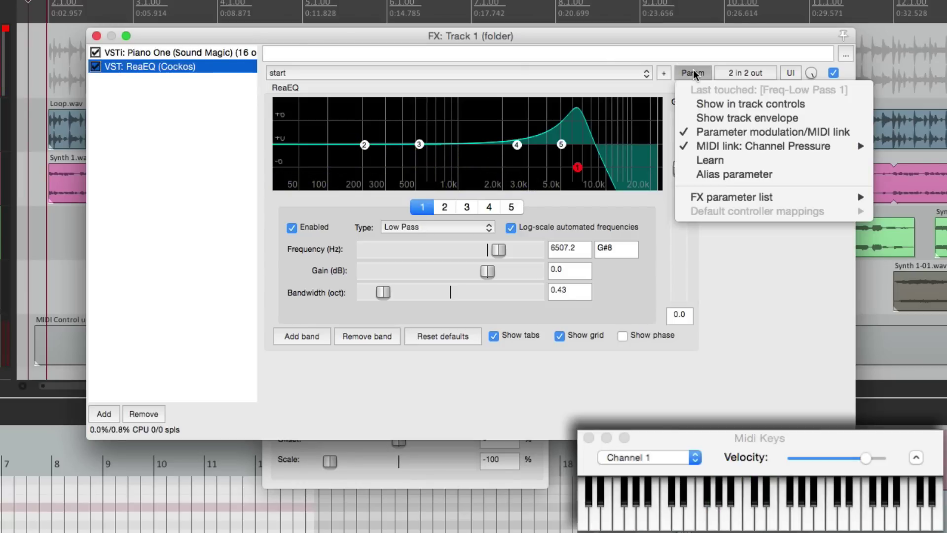
left_click(695, 129)
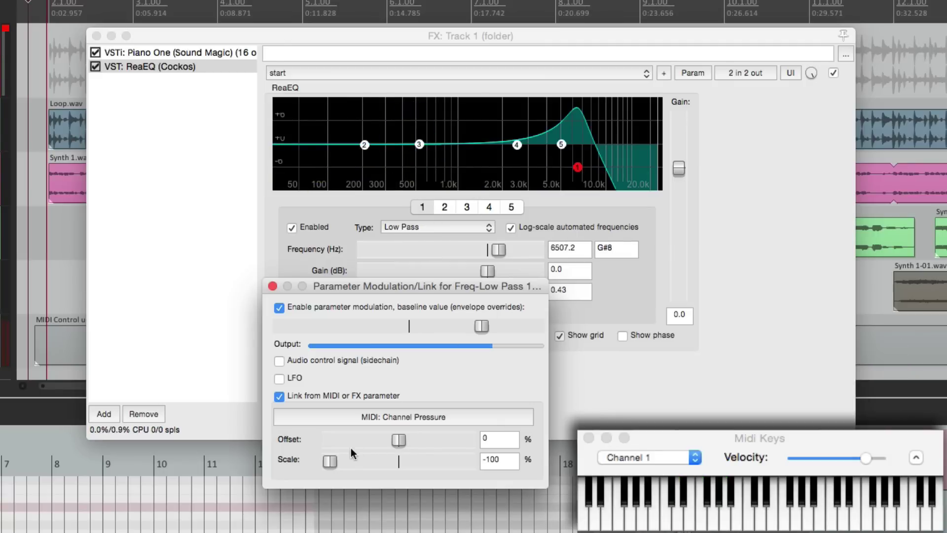
left_click_drag(330, 461, 428, 461)
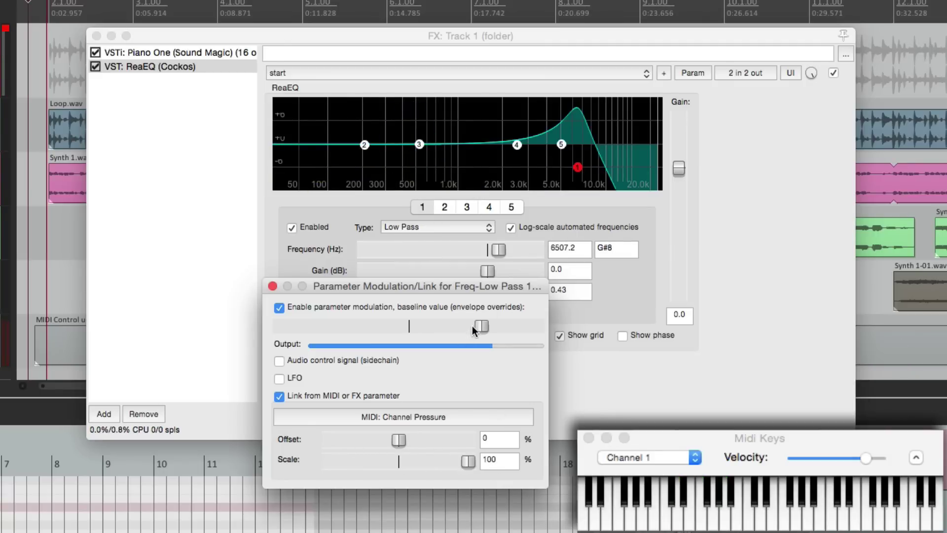
left_click_drag(473, 325, 387, 334)
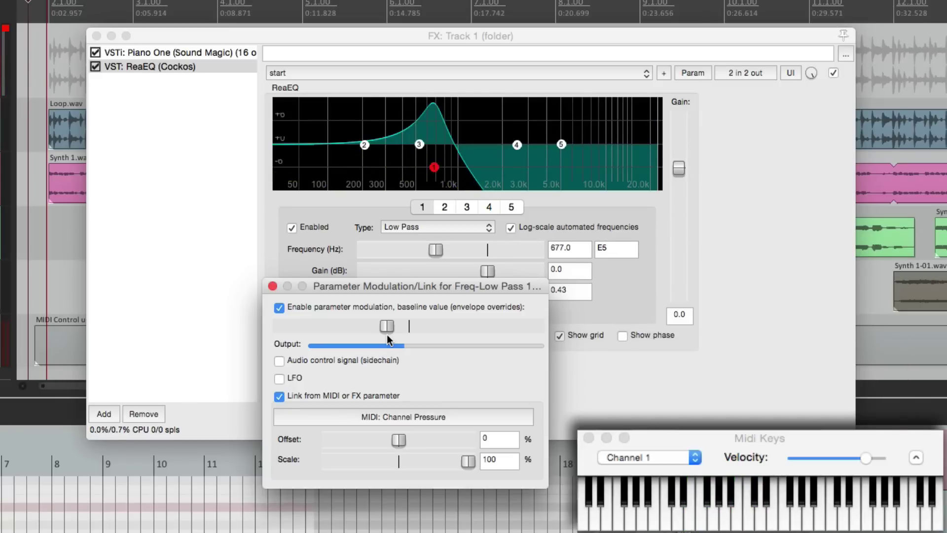
Step: Switch the cutoff link source to MIDI CC 01 Mod Wheel MSB
left_click(384, 417)
mouse_move(301, 436)
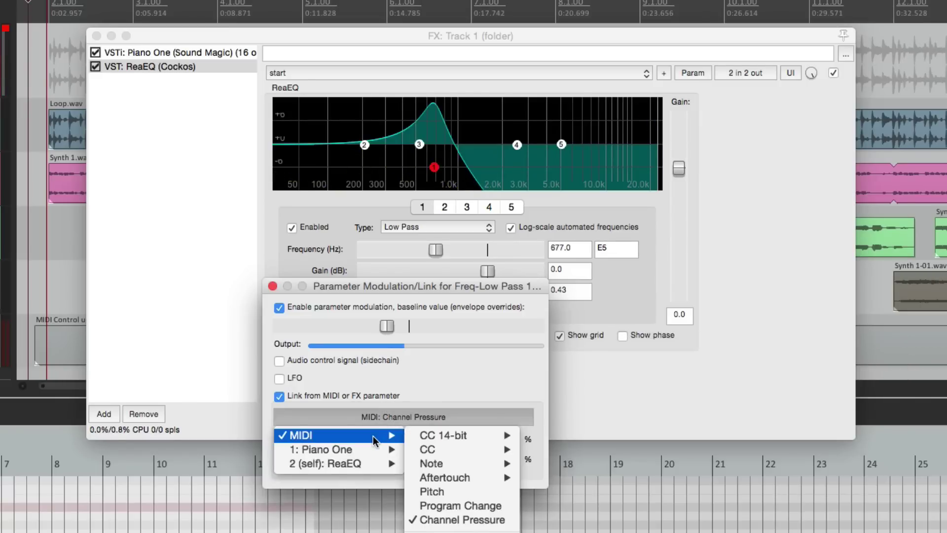
mouse_move(422, 453)
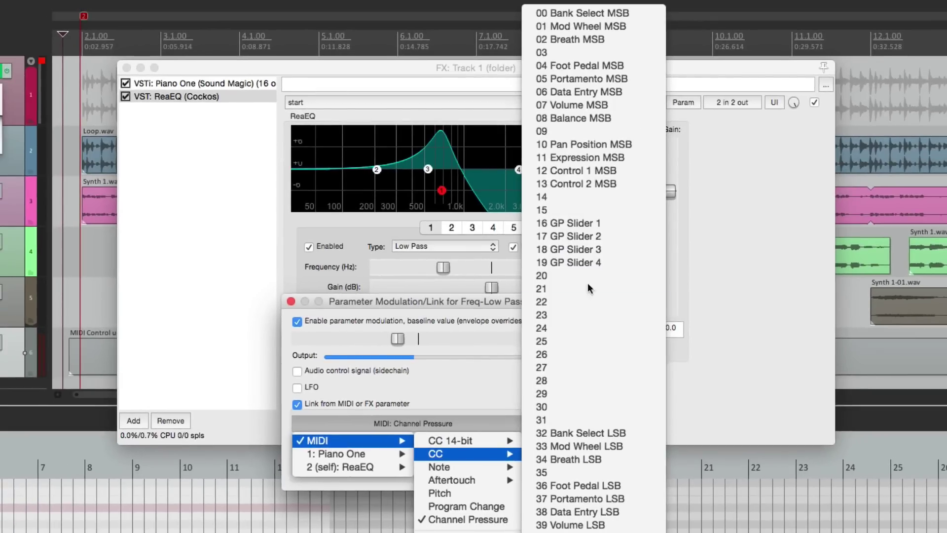
left_click(631, 28)
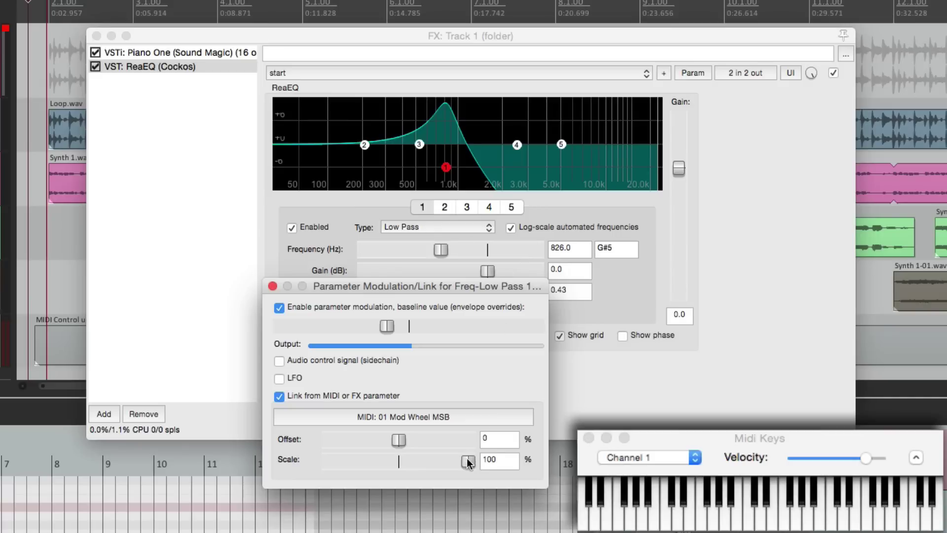
Step: Settle the mod-wheel link on 100% scale with a lowered baseline, reading 1840.2 Hz
left_click_drag(466, 458, 264, 475)
left_click_drag(386, 326, 426, 327)
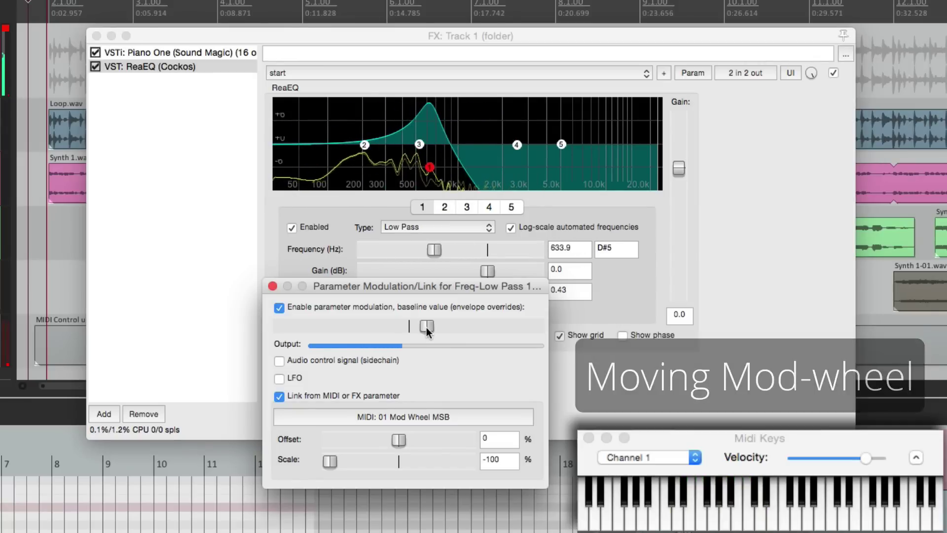
left_click_drag(329, 465, 519, 464)
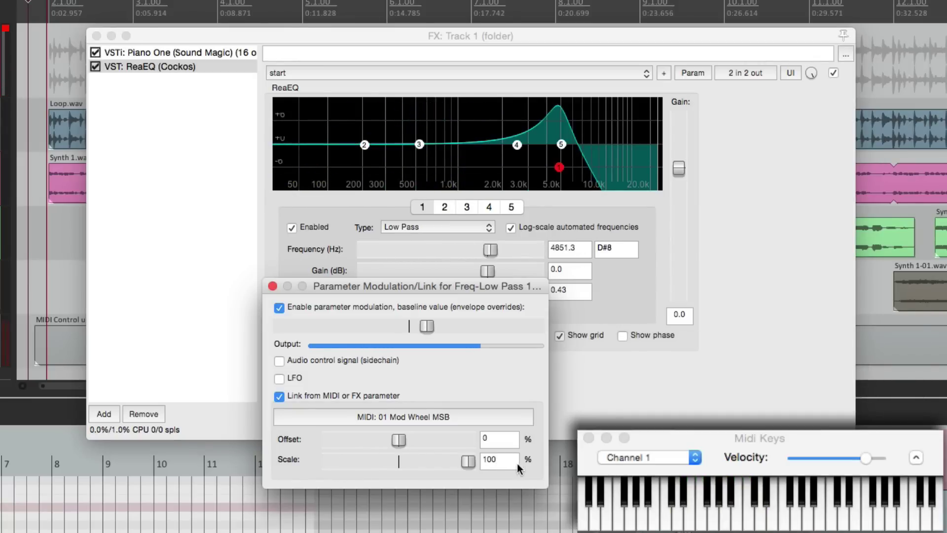
left_click_drag(427, 327, 359, 333)
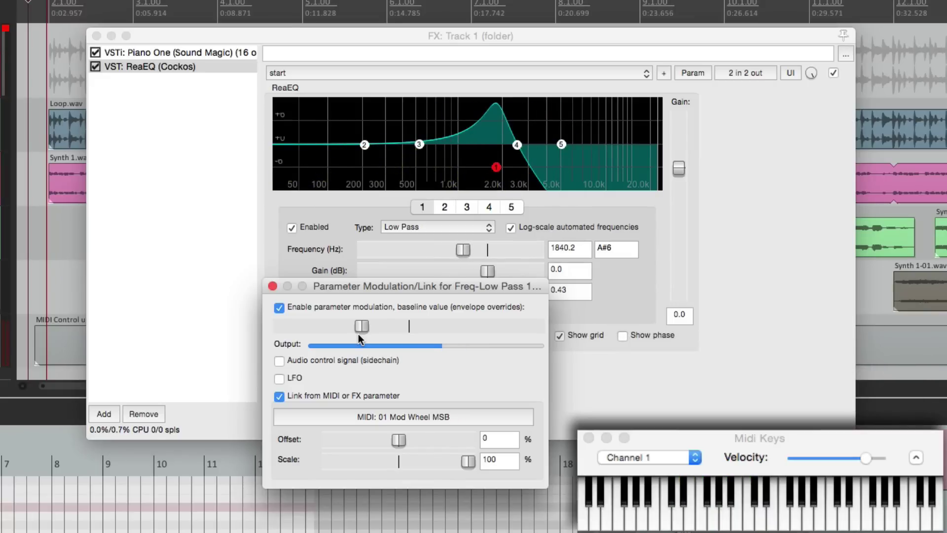
Step: Switch the cutoff link source to CC 05 Portamento MSB and lower the baseline
left_click(377, 417)
mouse_move(378, 435)
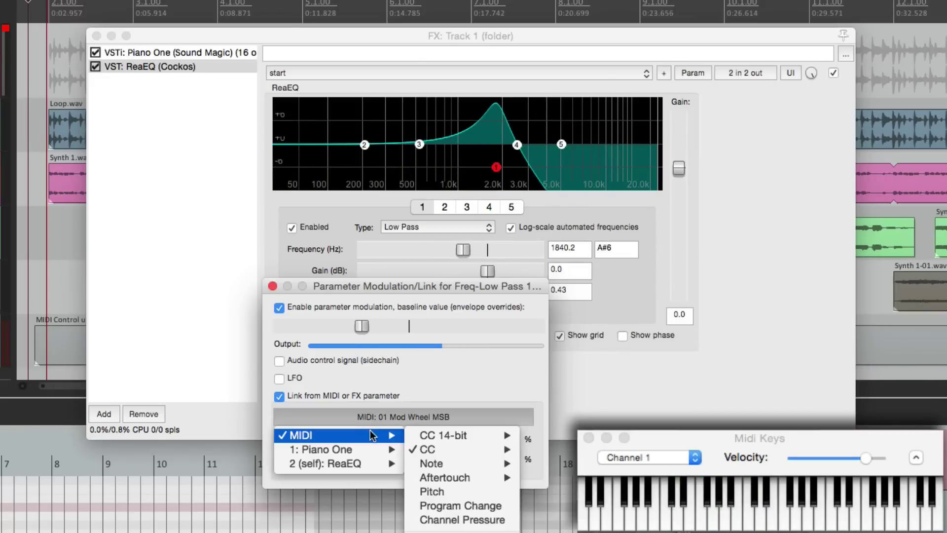
mouse_move(410, 448)
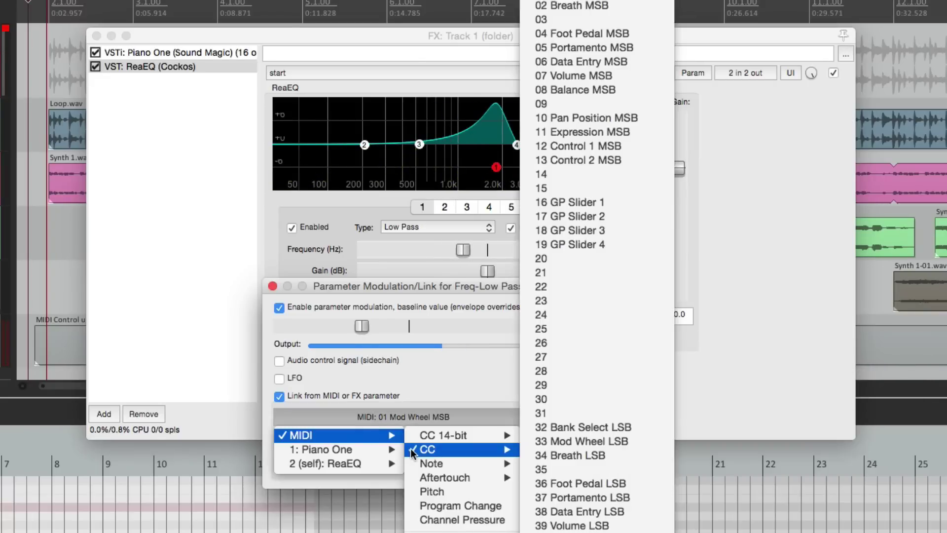
left_click(608, 48)
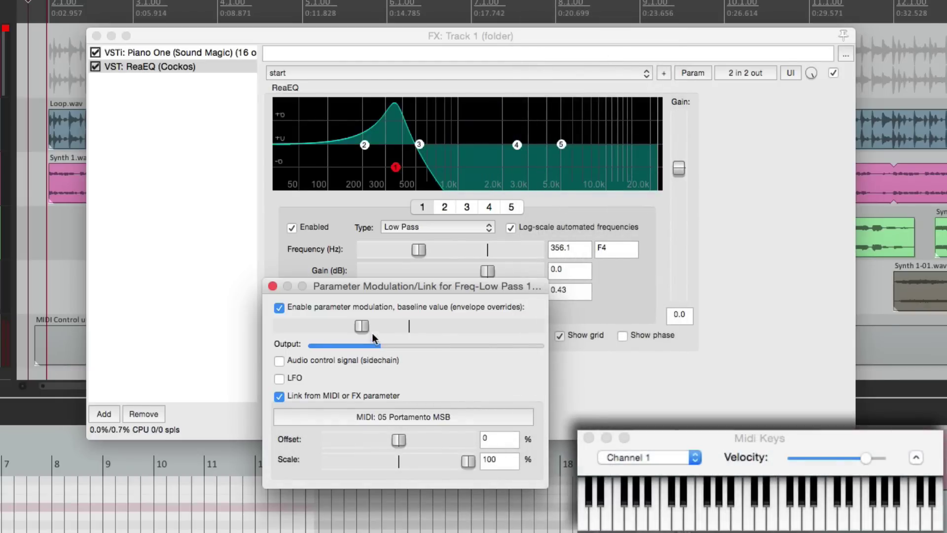
left_click_drag(361, 326, 325, 331)
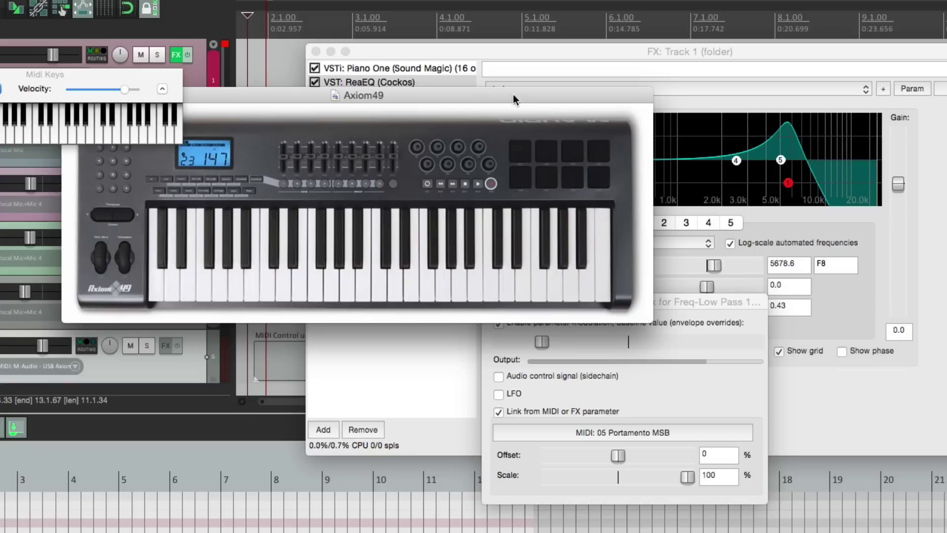
left_click_drag(475, 97, 539, 126)
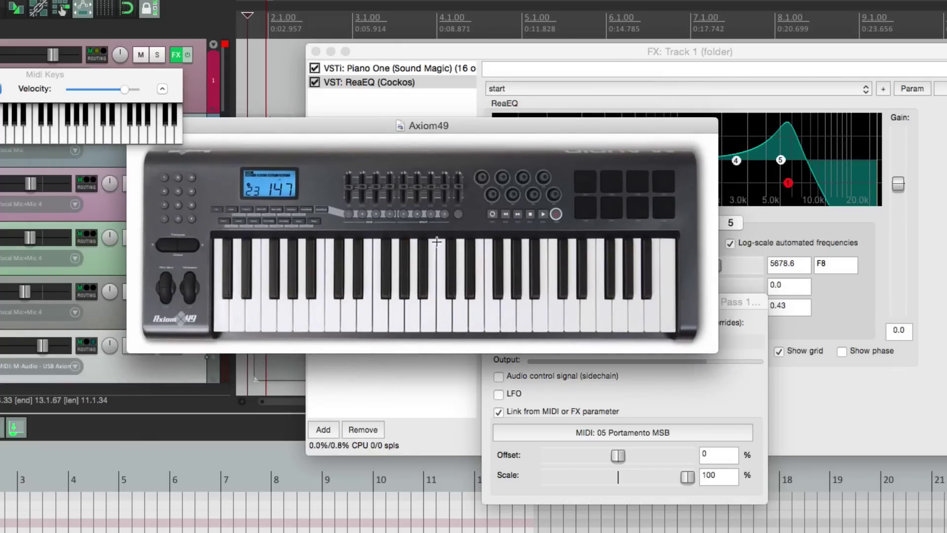